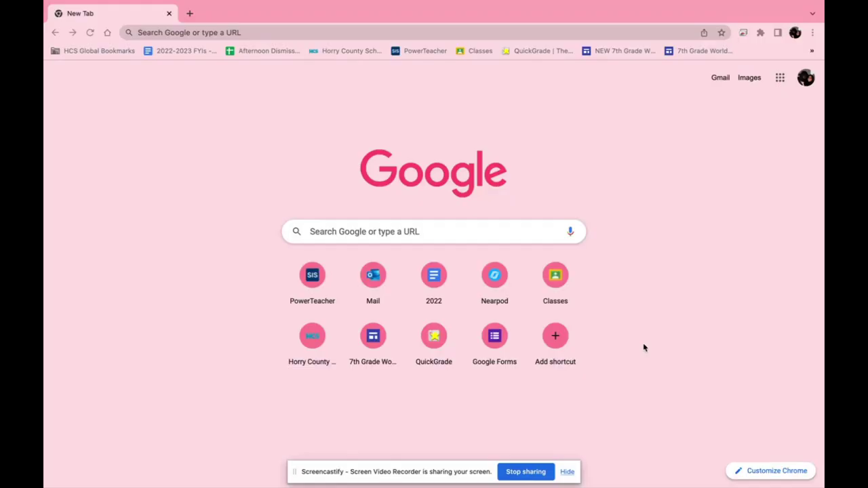
# Go to the nearpod.com website.
pyautogui.click(583, 29)
pyautogui.write('near')
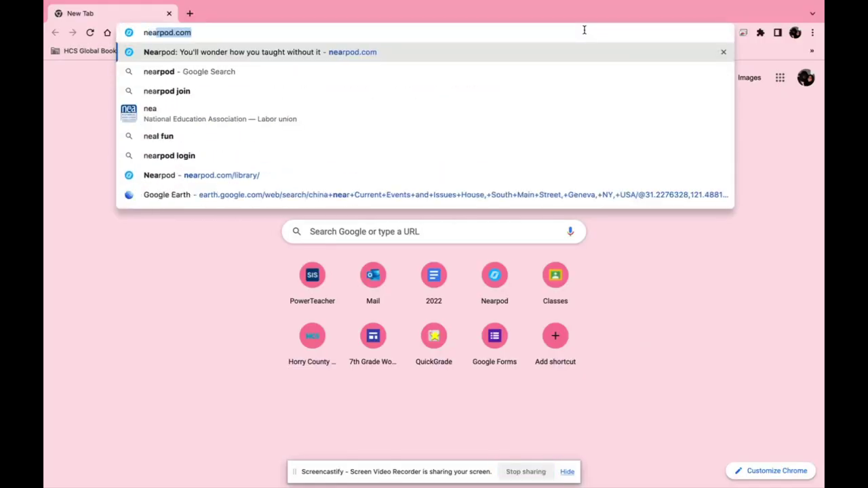
pyautogui.write('pod')
pyautogui.press('Return')
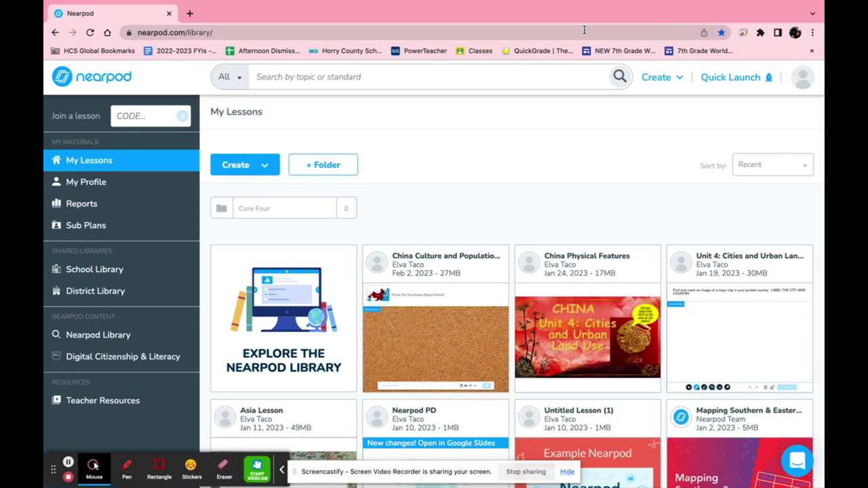
# Create a new lesson and add a blank slide to it with the Slides content type.
pyautogui.click(256, 165)
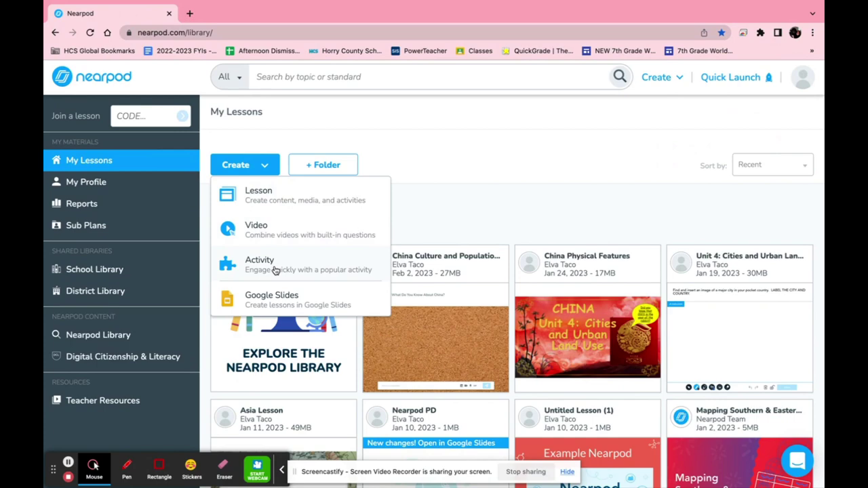
pyautogui.click(290, 202)
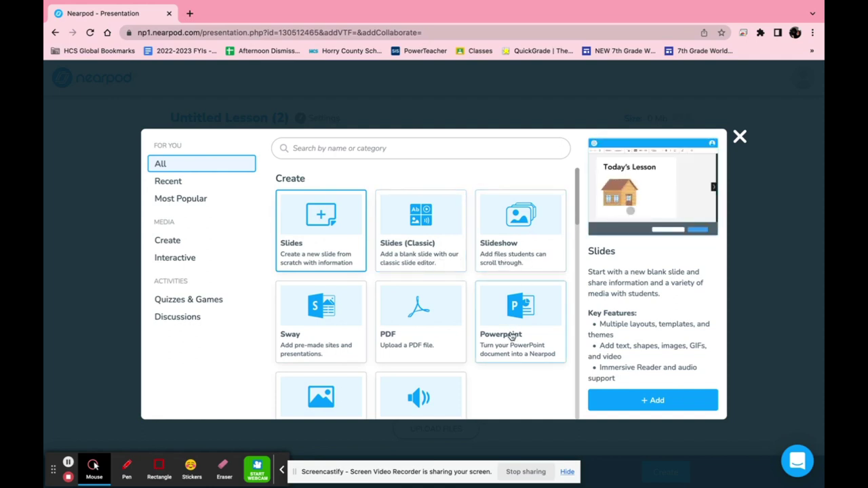
pyautogui.scroll(-1, 521, 297)
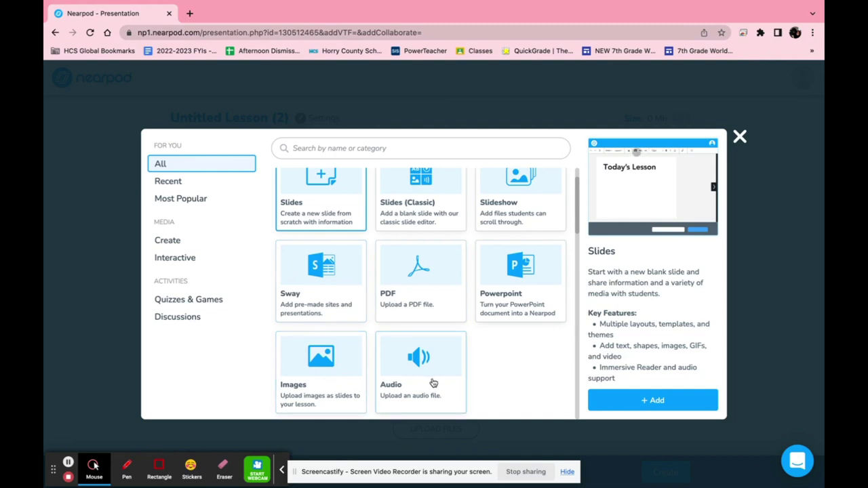
pyautogui.scroll(1, 384, 290)
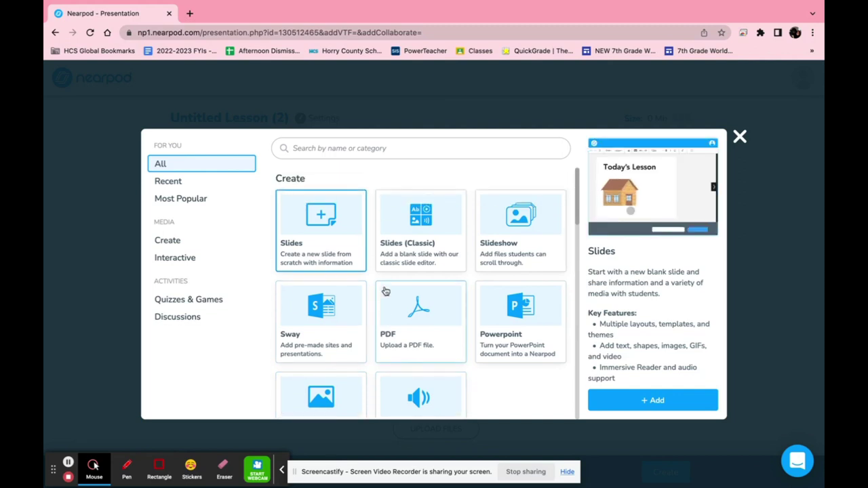
pyautogui.click(337, 241)
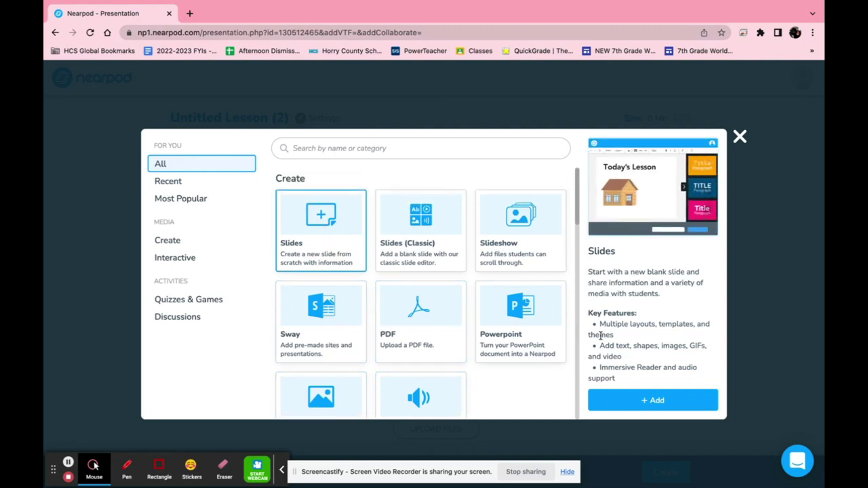
pyautogui.click(625, 402)
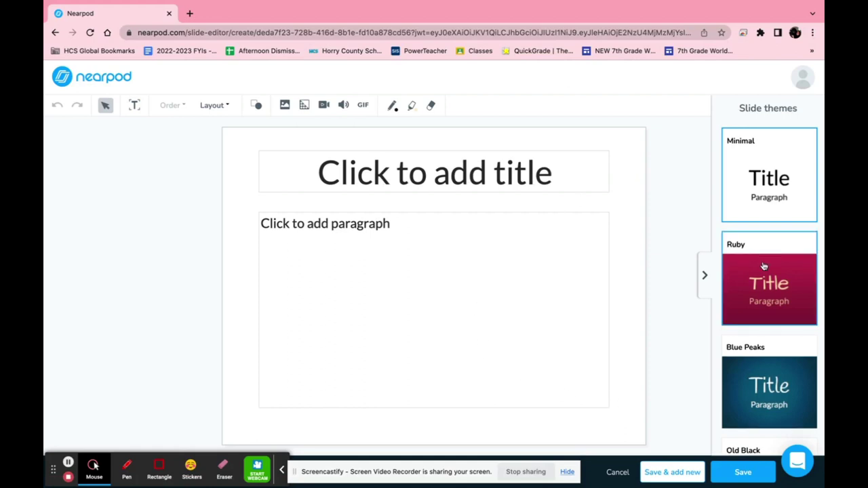
# Browse the slide themes and apply the Sky deck theme to the slide.
pyautogui.scroll(-5, 777, 306)
pyautogui.scroll(-6, 777, 307)
pyautogui.scroll(-6, 777, 307)
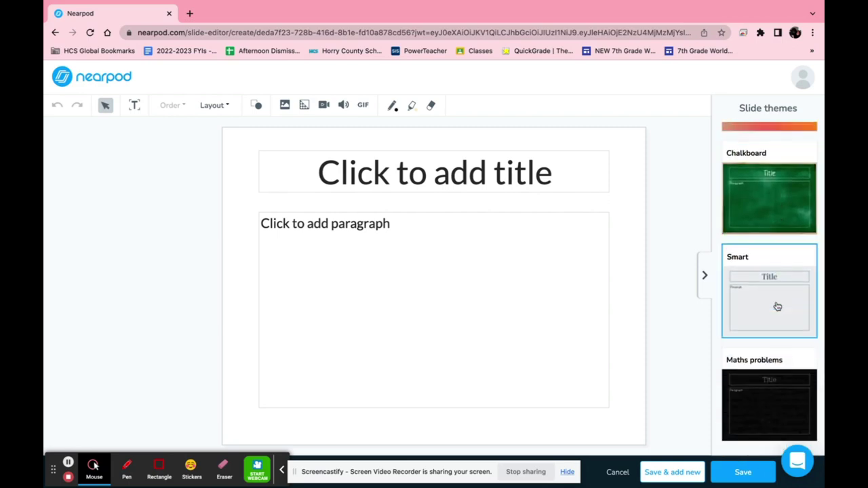
pyautogui.scroll(4, 777, 306)
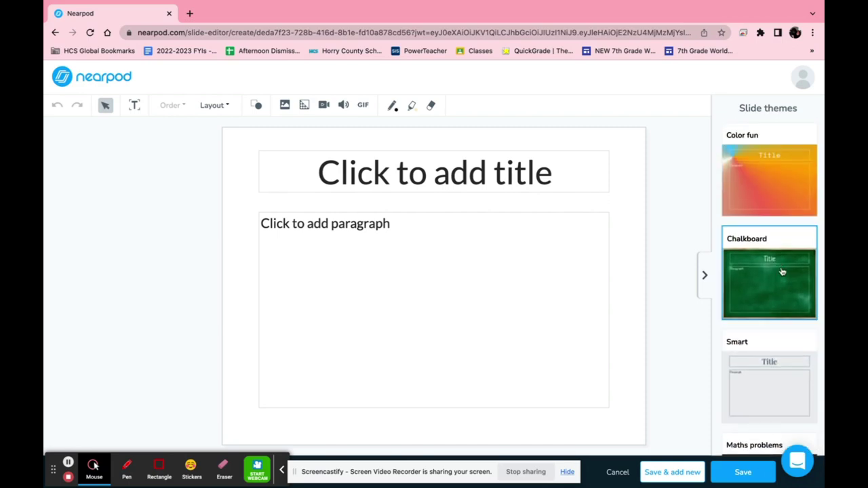
pyautogui.click(771, 246)
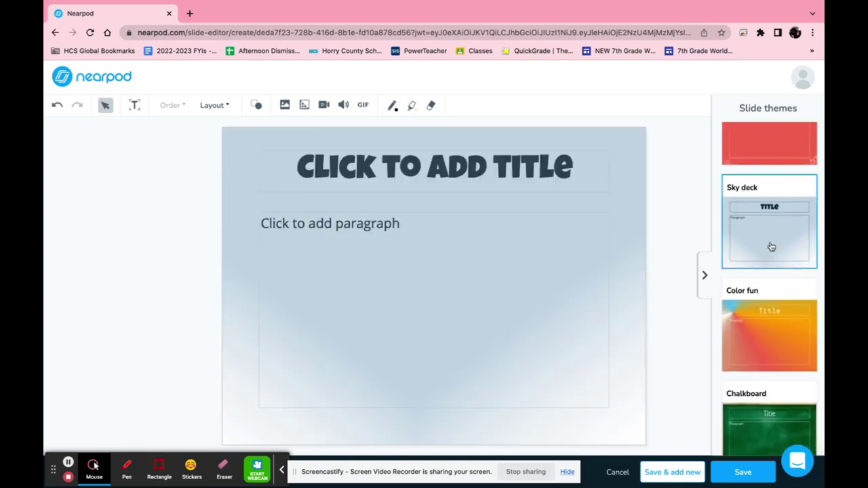
# Enter "CHINA VOCABULARY- DBQ" as the slide's title.
pyautogui.click(550, 165)
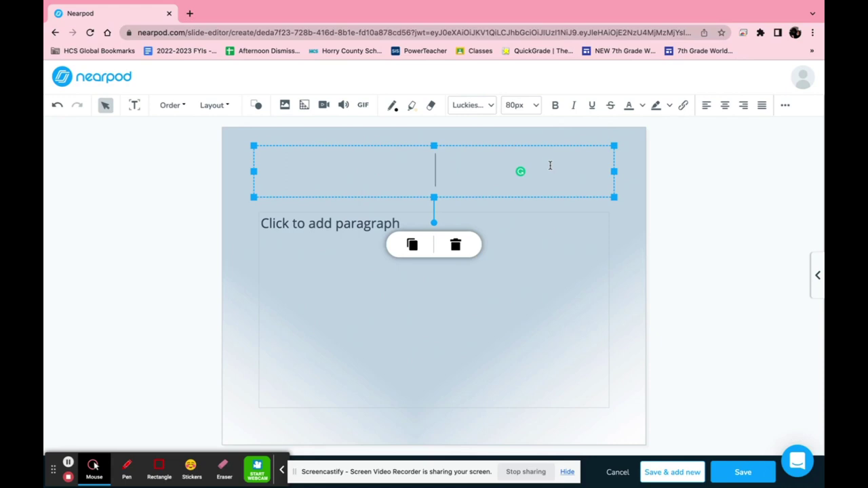
pyautogui.write('CHINA')
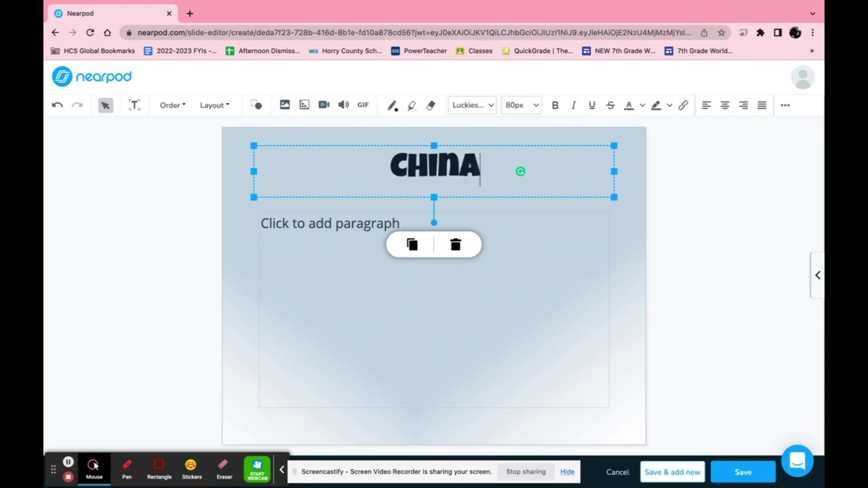
pyautogui.write(' VOCABULARY- DBQ')
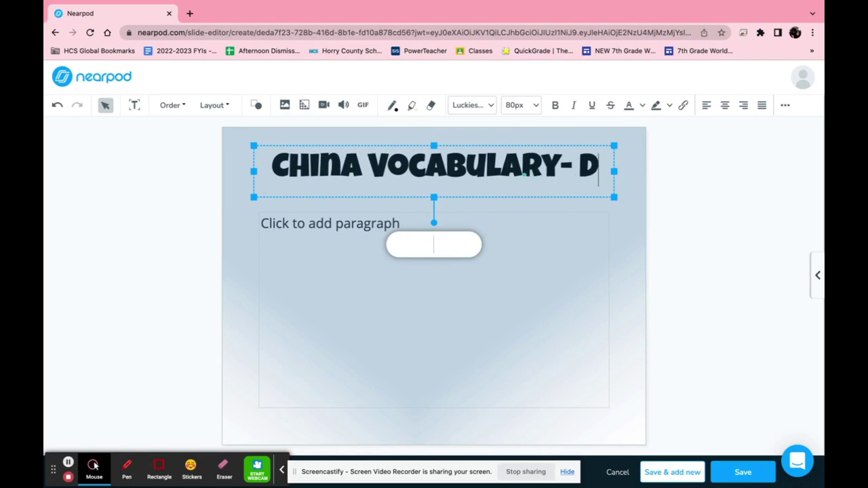
pyautogui.click(723, 243)
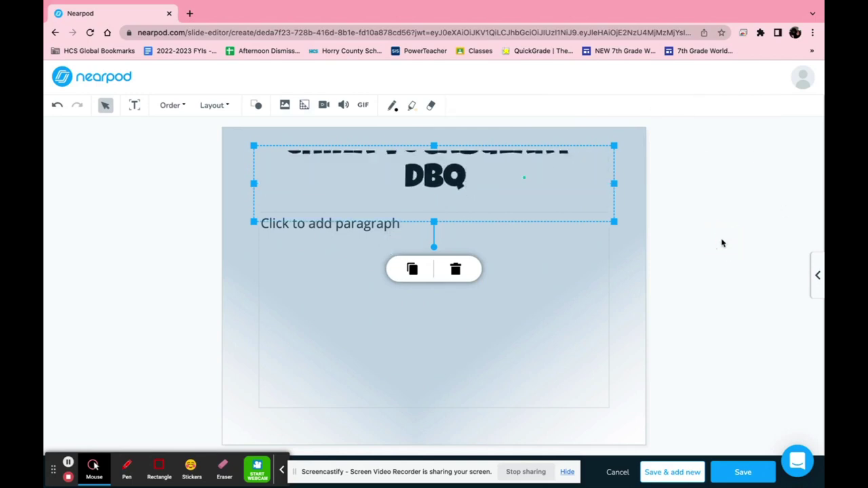
pyautogui.click(572, 281)
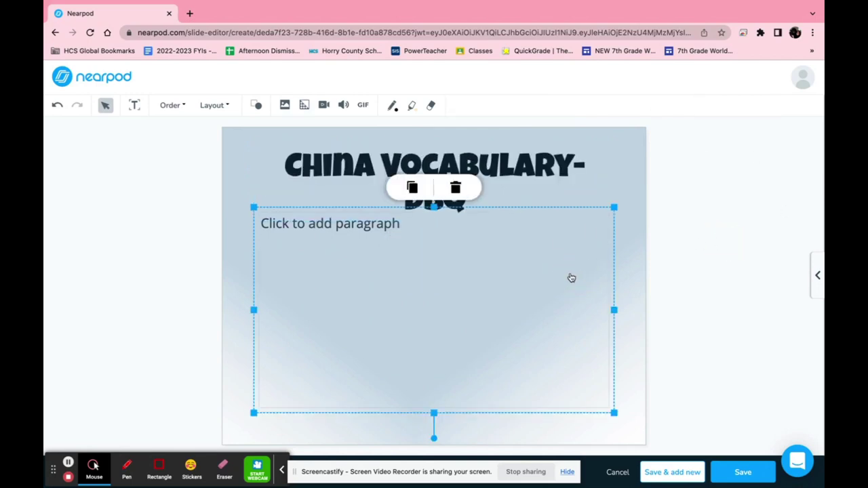
pyautogui.click(536, 177)
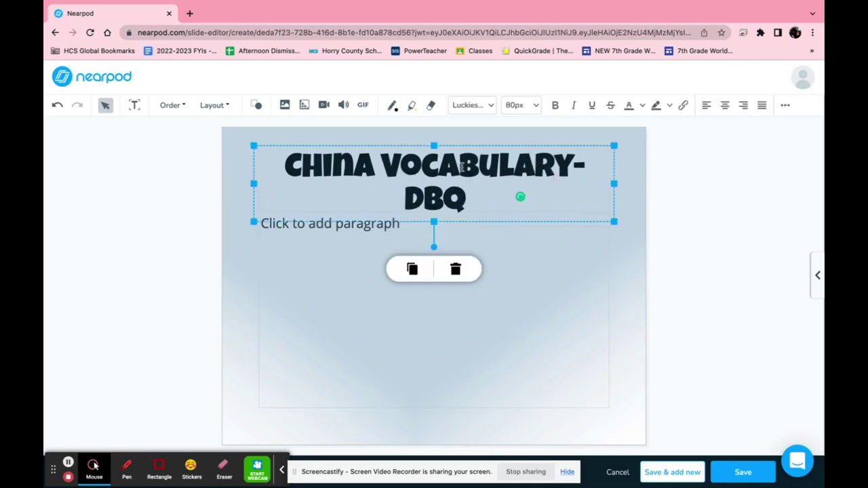
pyautogui.click(517, 264)
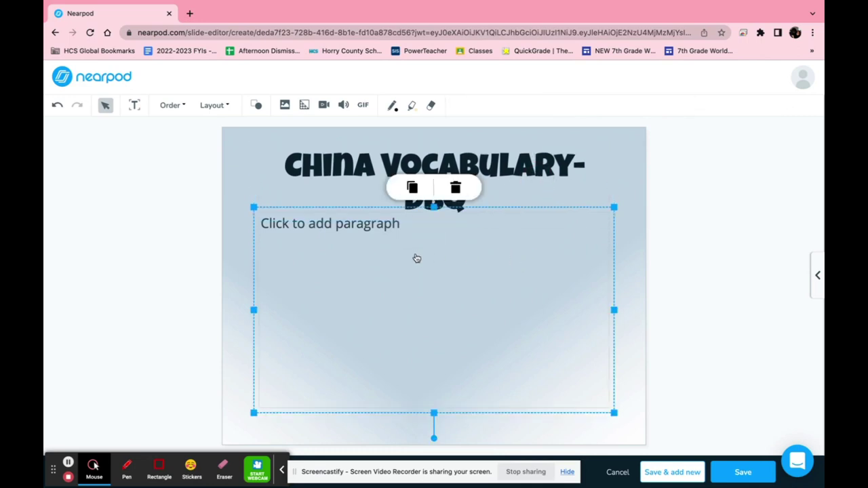
pyautogui.click(352, 224)
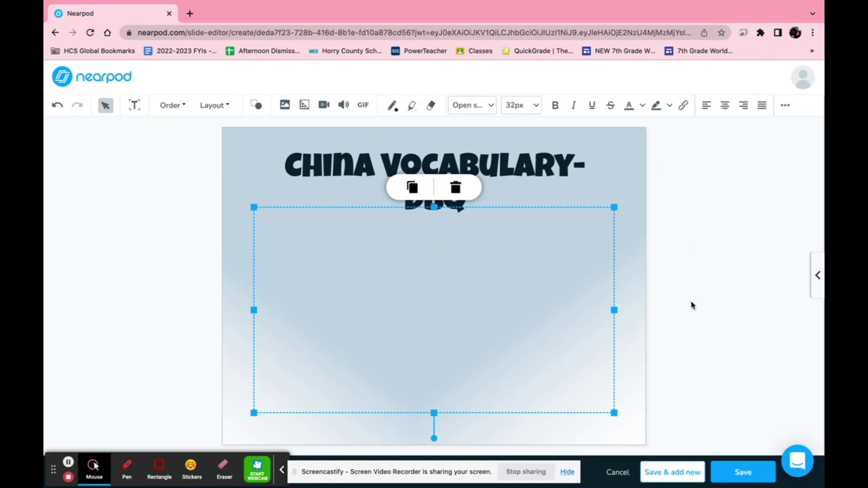
# Save the slide and accept applying its new theme to the whole lesson.
pyautogui.click(739, 472)
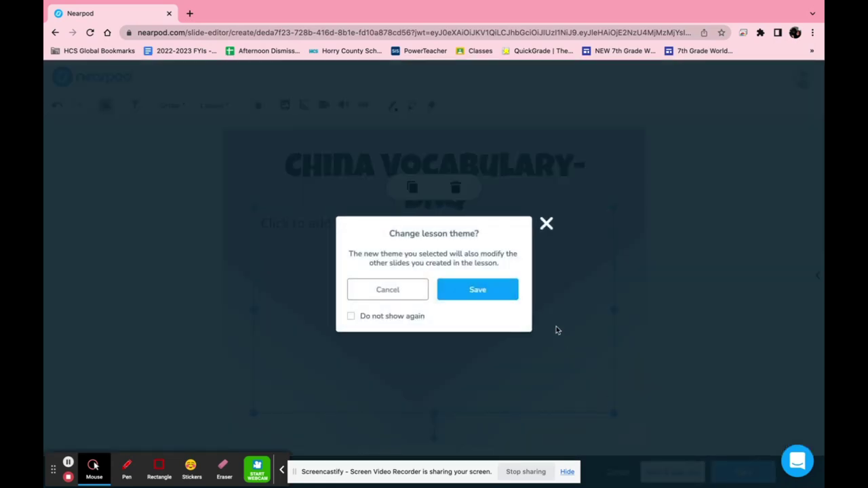
pyautogui.click(457, 290)
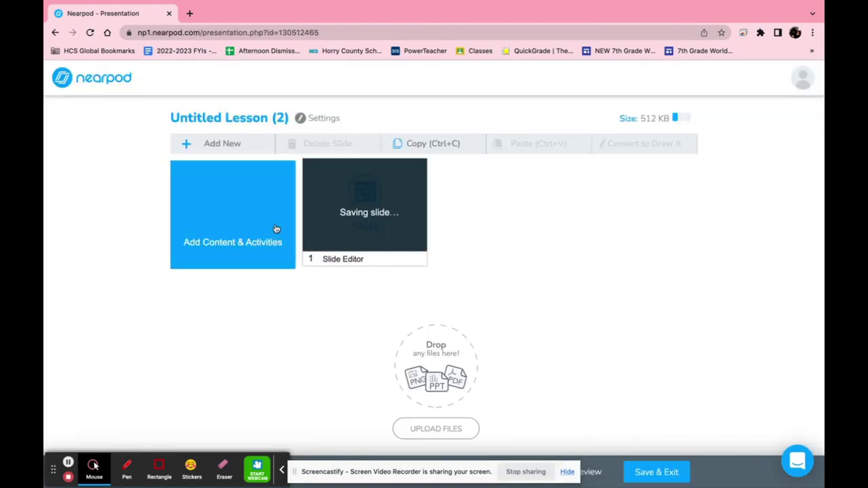
# Add a Nearpod 3D item to the lesson from the interactive content.
pyautogui.click(254, 233)
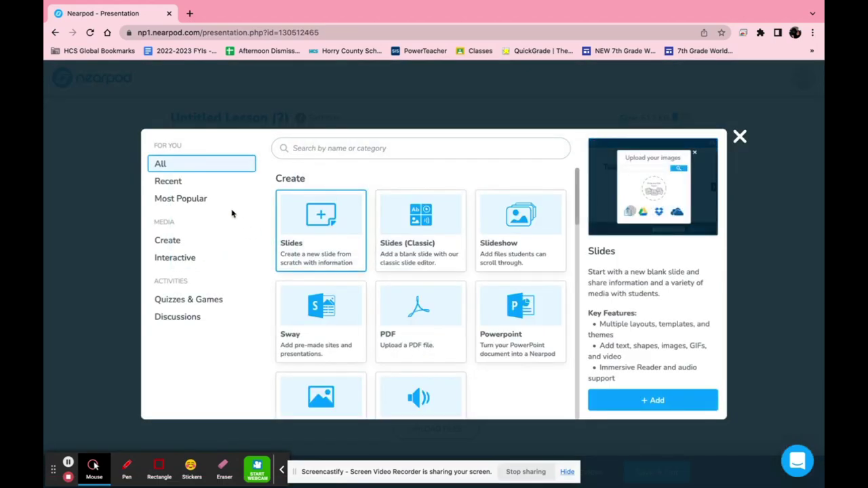
pyautogui.scroll(-2, 340, 327)
pyautogui.scroll(-6, 341, 327)
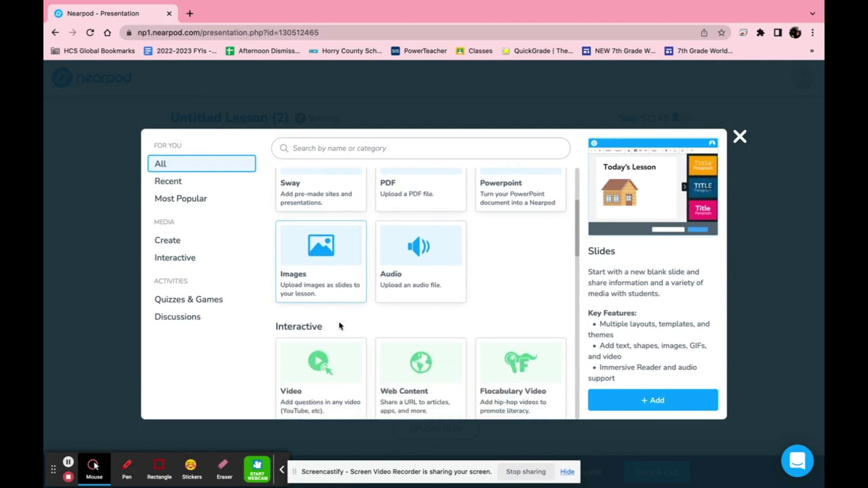
pyautogui.scroll(-2, 341, 327)
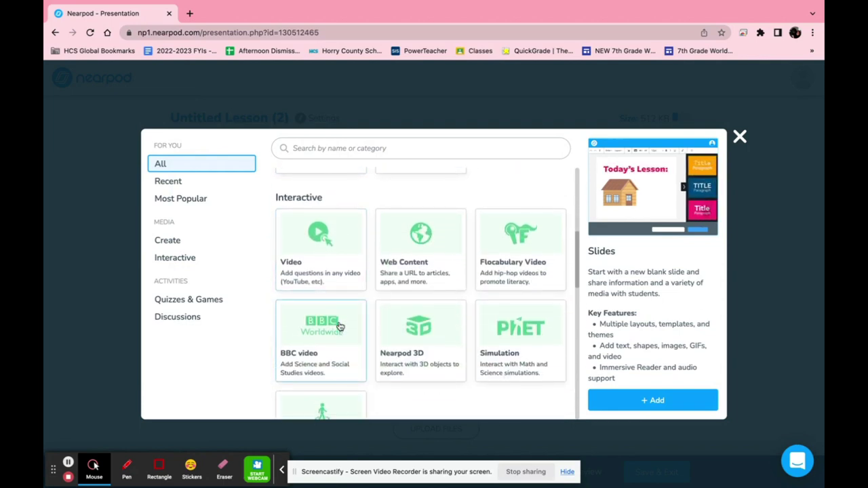
pyautogui.scroll(-2, 340, 326)
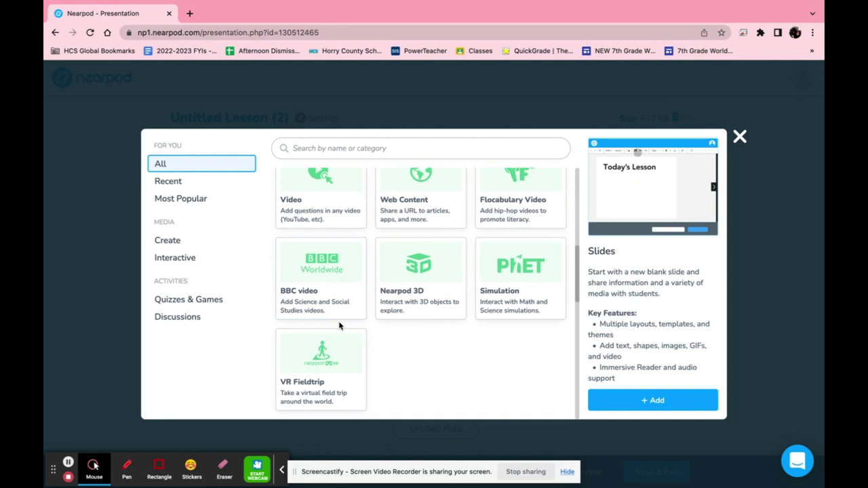
pyautogui.scroll(1, 340, 326)
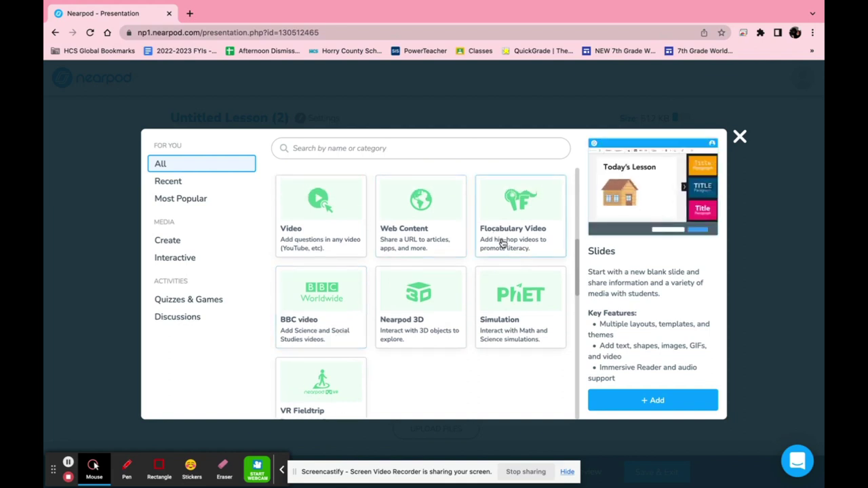
pyautogui.click(420, 305)
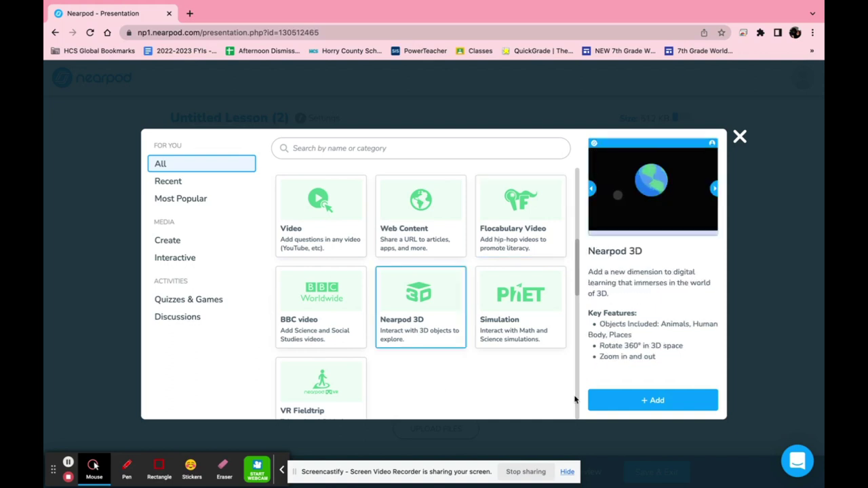
pyautogui.click(618, 394)
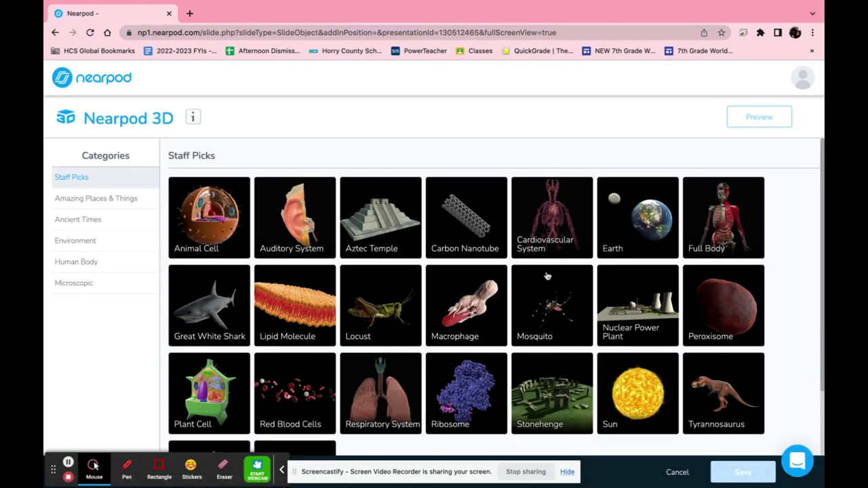
# Choose the Plant Cell object from the Staff Picks and save it as a 3D slide.
pyautogui.scroll(-2, 547, 276)
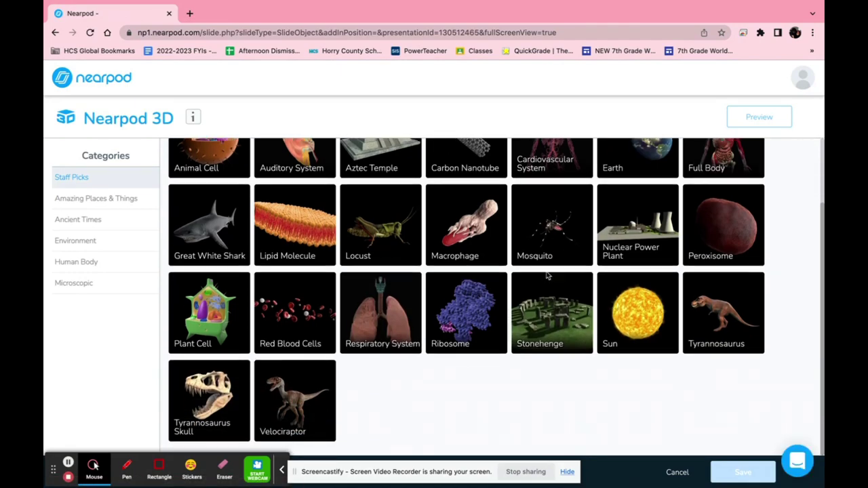
pyautogui.scroll(2, 504, 249)
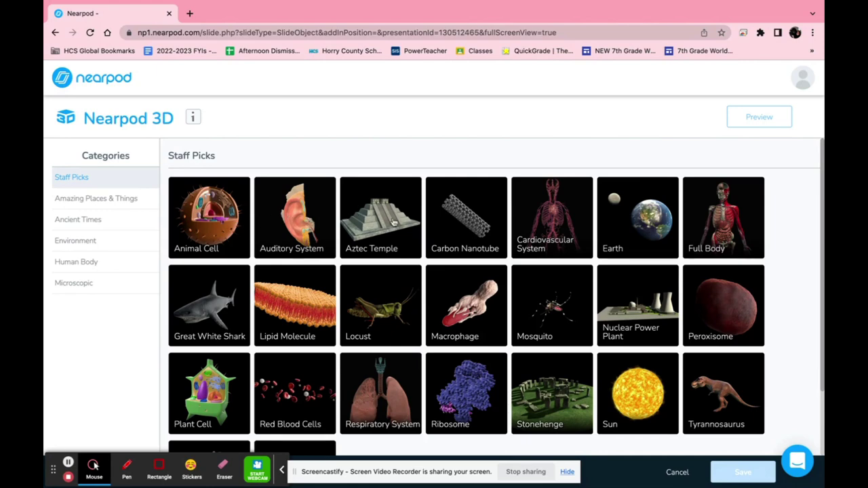
pyautogui.scroll(-2, 393, 222)
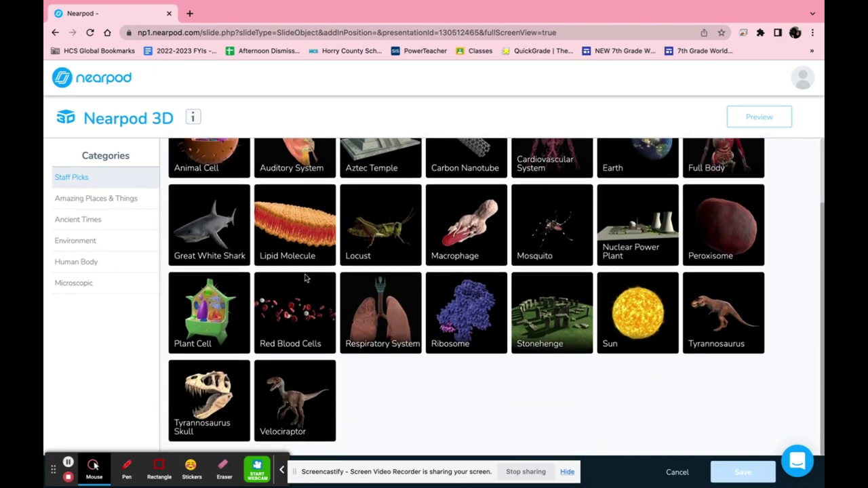
pyautogui.click(205, 315)
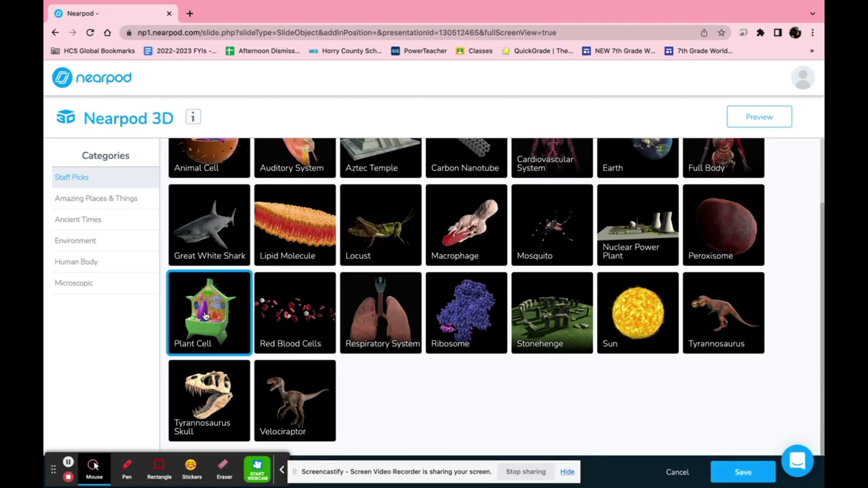
pyautogui.click(739, 474)
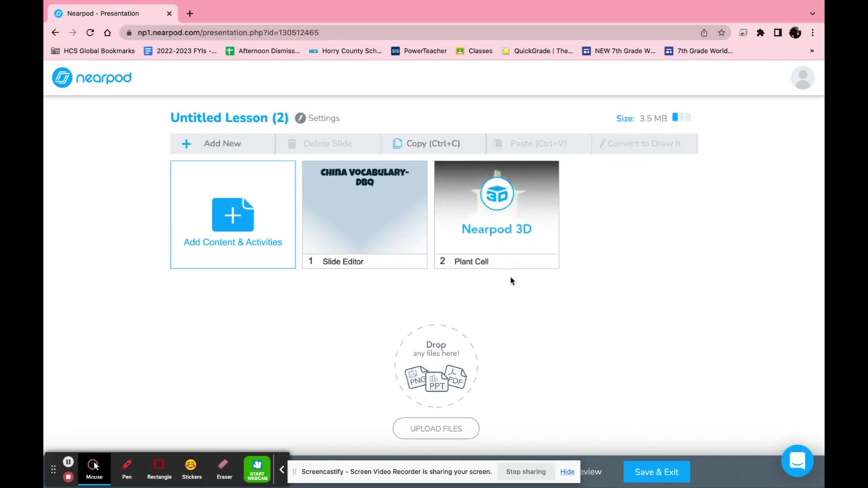
# Add a Time to Climb activity to the lesson from the Quizzes & Games content.
pyautogui.click(264, 228)
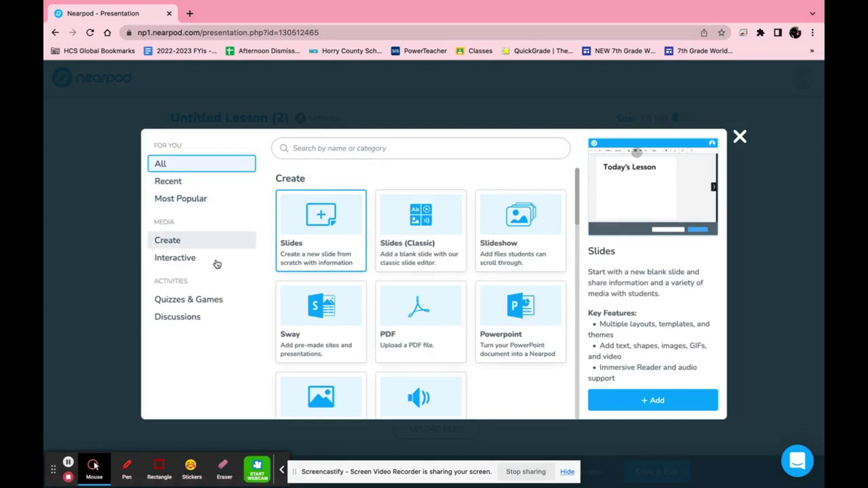
pyautogui.scroll(-6, 366, 334)
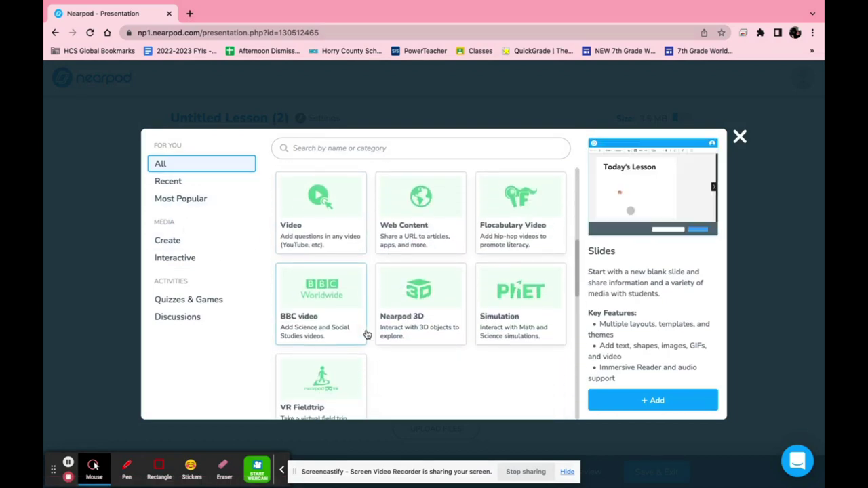
pyautogui.scroll(-1, 367, 334)
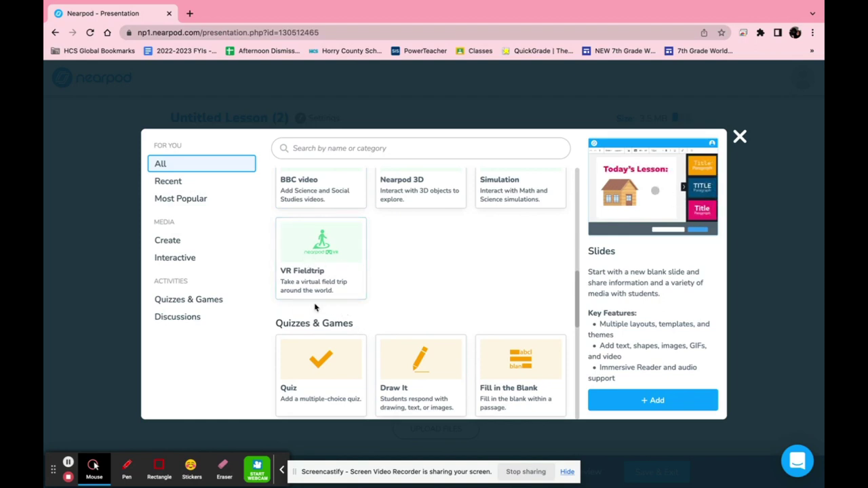
pyautogui.scroll(2, 314, 307)
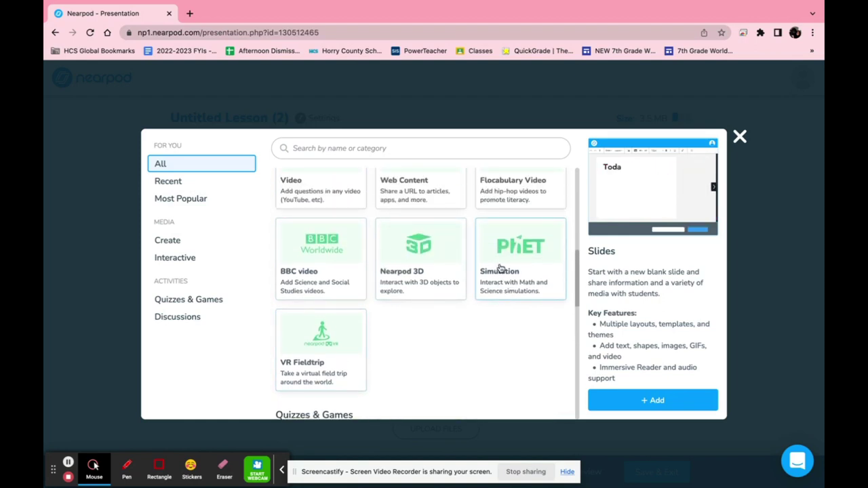
pyautogui.scroll(-1, 520, 304)
pyautogui.scroll(-5, 520, 304)
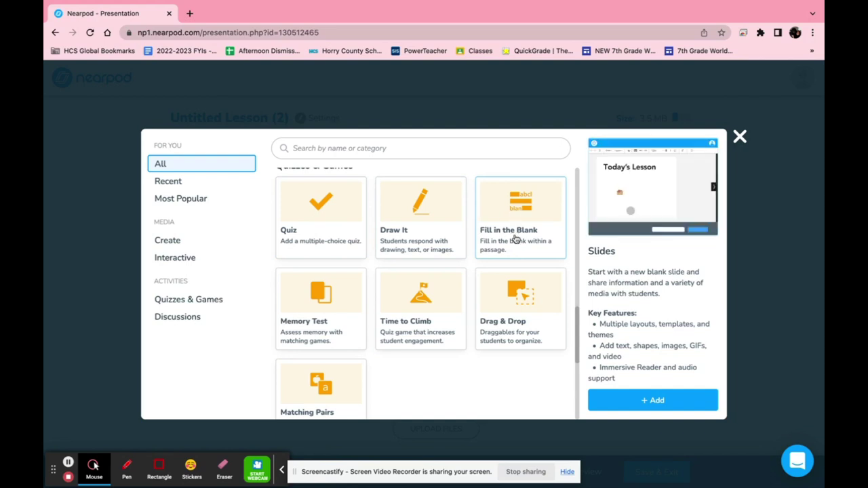
pyautogui.click(427, 324)
pyautogui.click(623, 396)
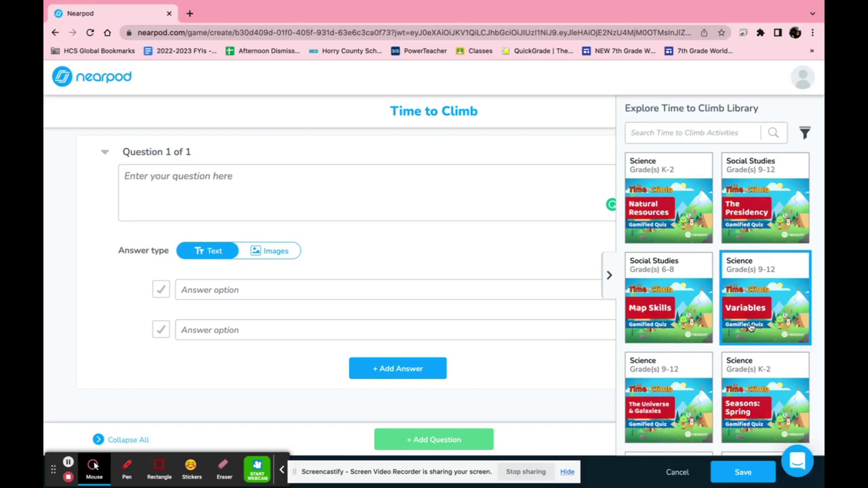
# Load the Social Studies grades 6-8 Map Skills quiz from the Time to Climb library and save it to the lesson.
pyautogui.click(684, 322)
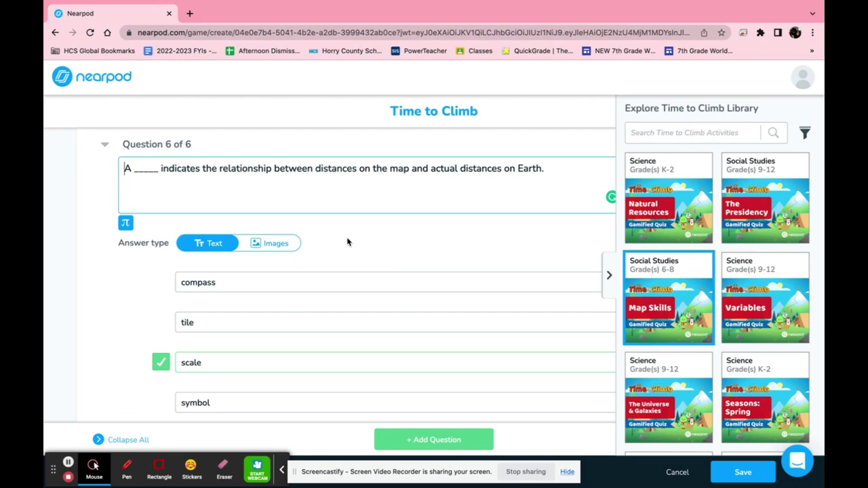
pyautogui.scroll(-1, 347, 242)
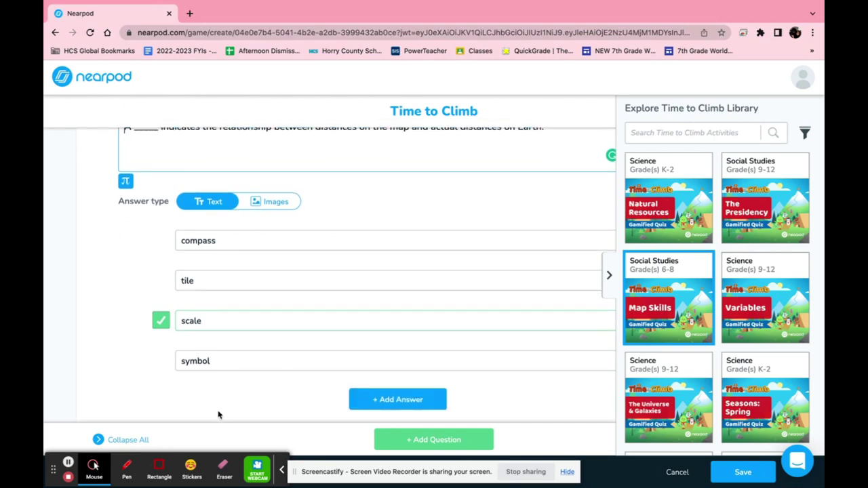
pyautogui.click(743, 471)
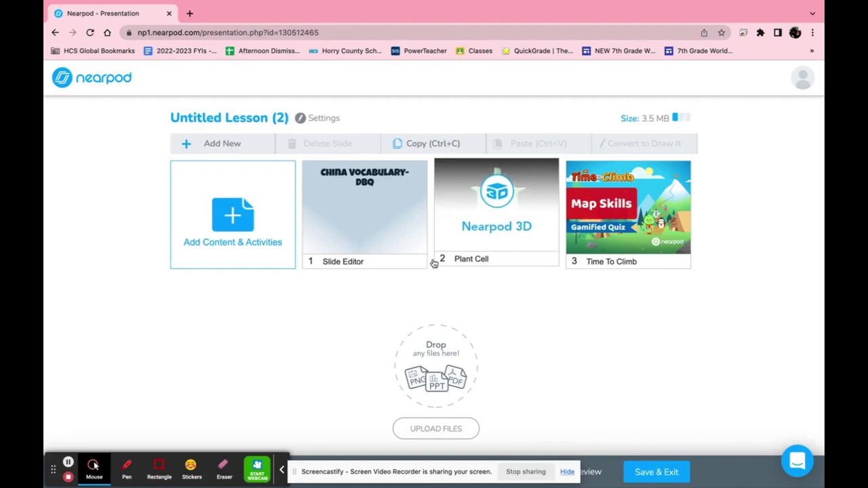
# Rename the lesson as Example, save it and exit to the lesson library.
pyautogui.click(268, 119)
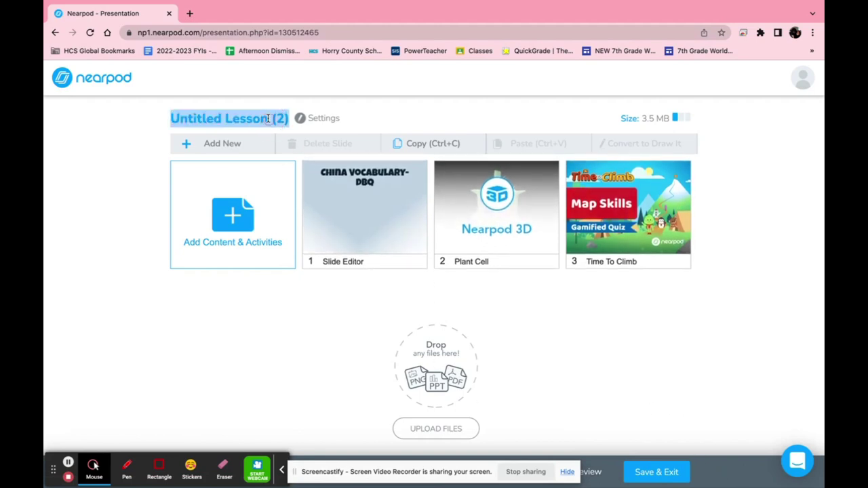
pyautogui.write('Example')
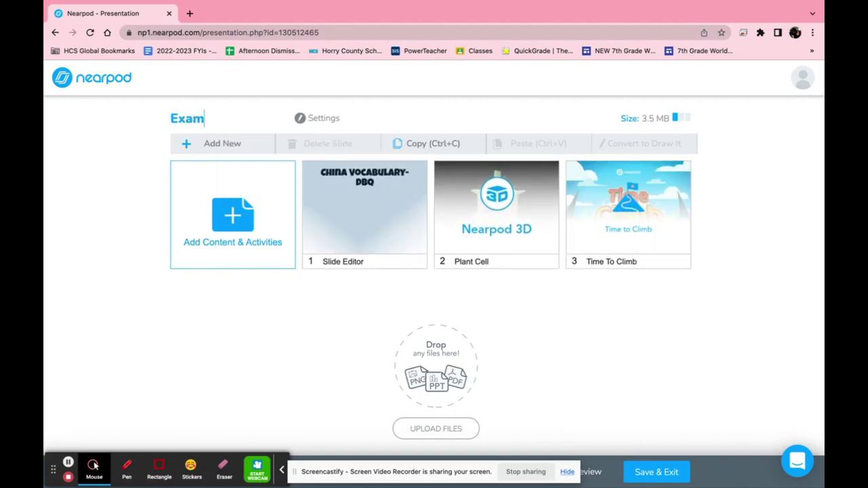
pyautogui.click(671, 475)
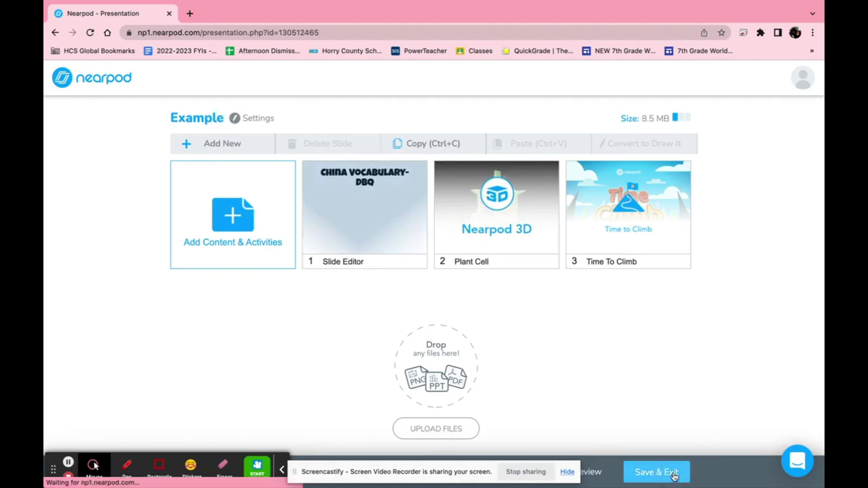
pyautogui.click(673, 476)
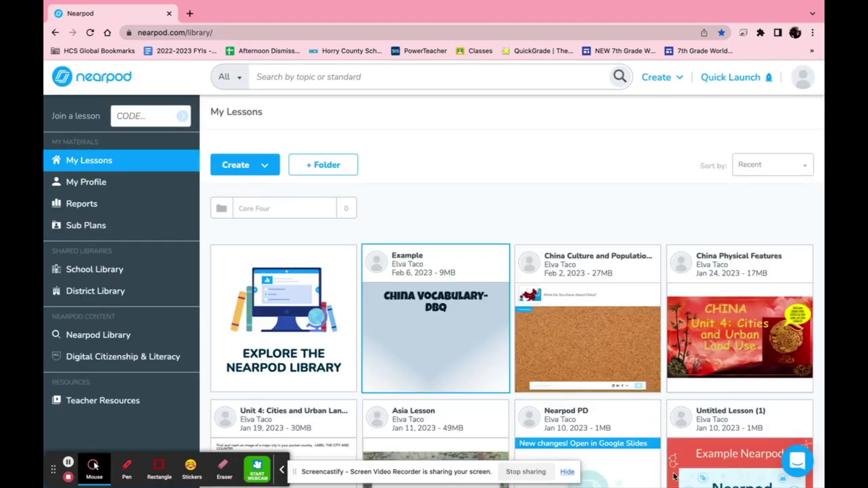
# Launch the Example lesson in Live Participation mode and shrink the page zoom by two levels.
pyautogui.moveTo(421, 348)
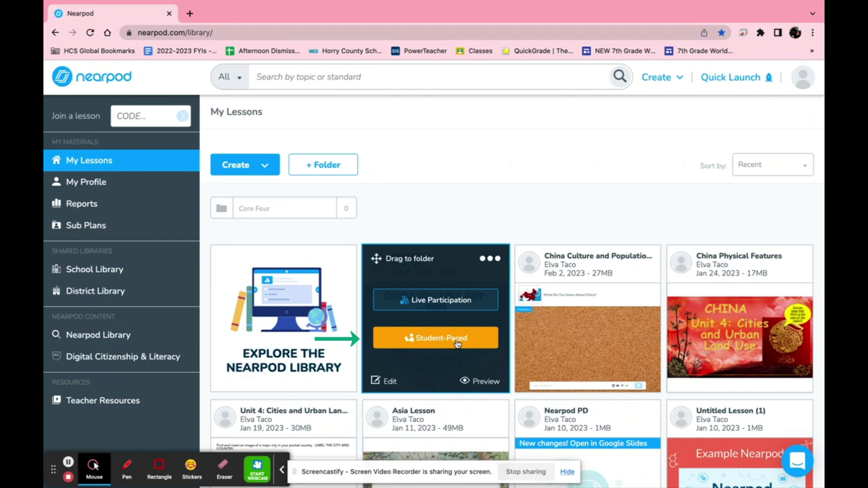
pyautogui.click(438, 304)
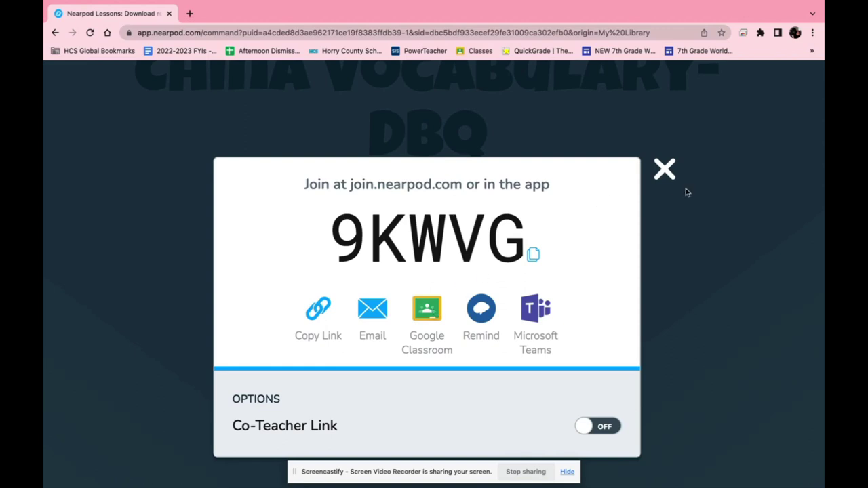
pyautogui.hotkey('ctrl', '-')
pyautogui.hotkey('ctrl', '-')
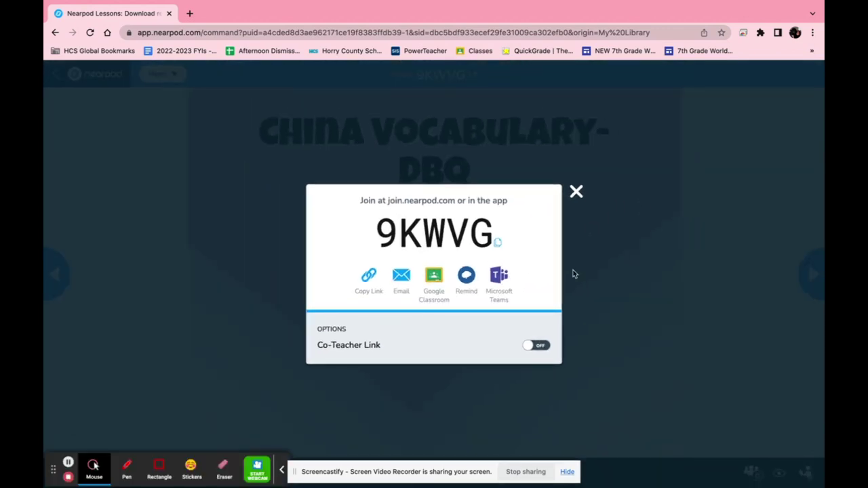
# Switch the Co-Teacher Link option on and off again, and close the join-code window.
pyautogui.click(535, 347)
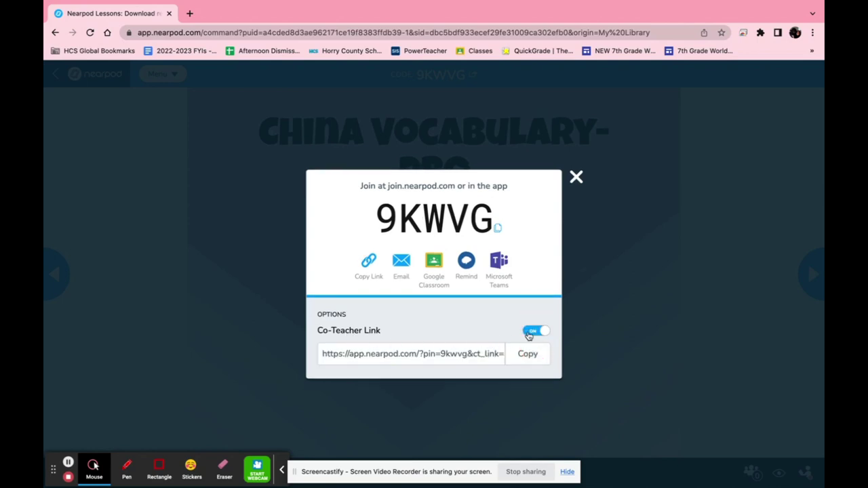
pyautogui.click(535, 331)
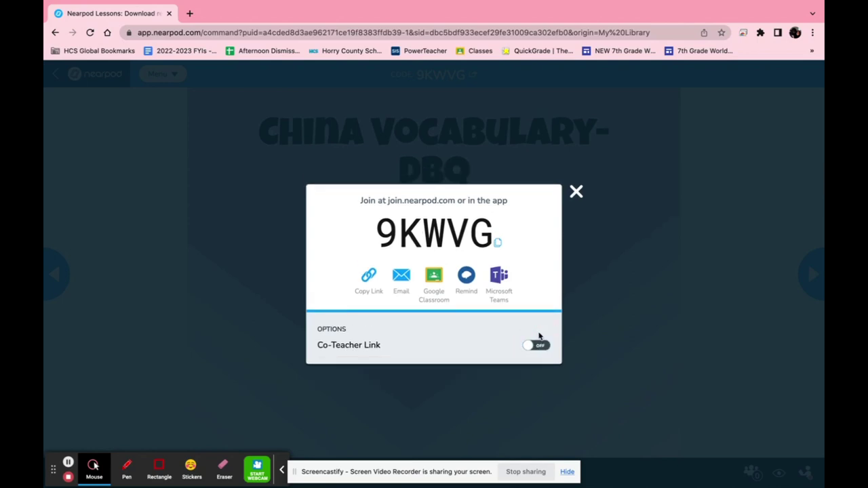
pyautogui.click(577, 192)
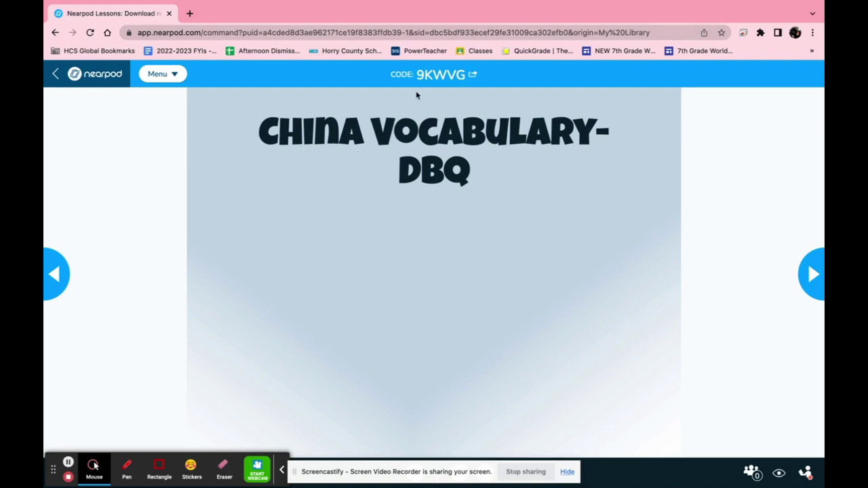
# Search the web in a new browser tab for "nearpod chrome extension" and open the Nearpod for Classroom store page.
pyautogui.click(189, 14)
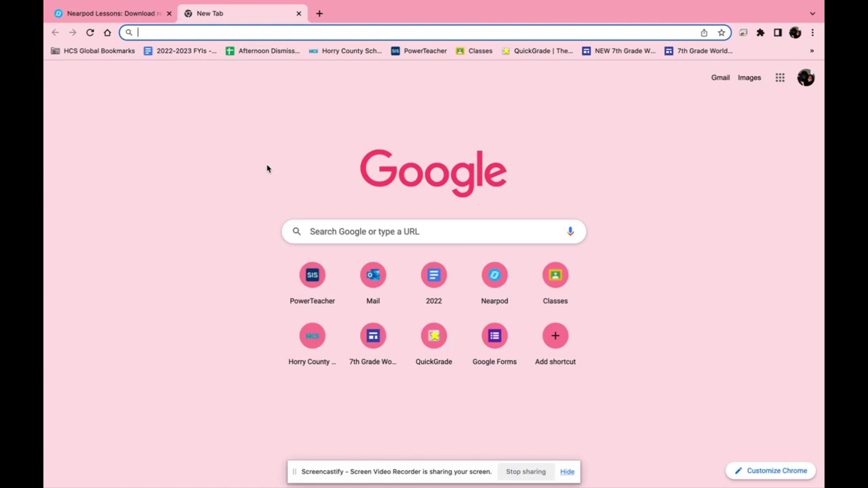
pyautogui.write('near')
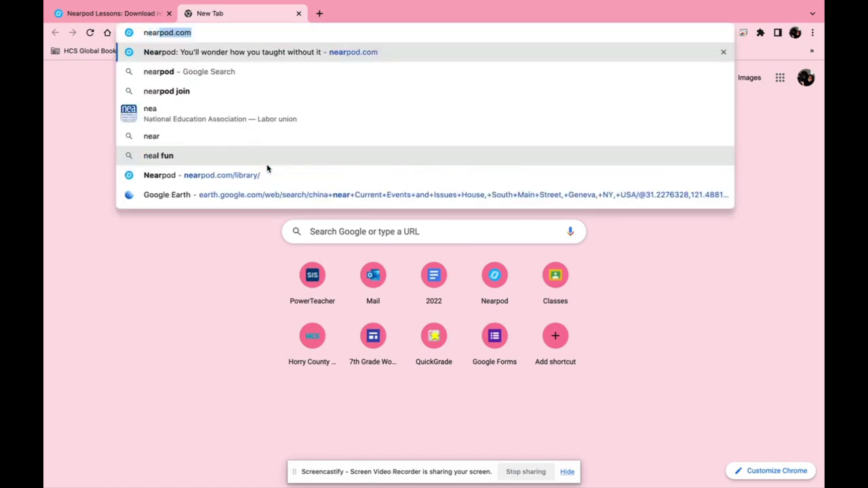
pyautogui.write('pod chrome ext')
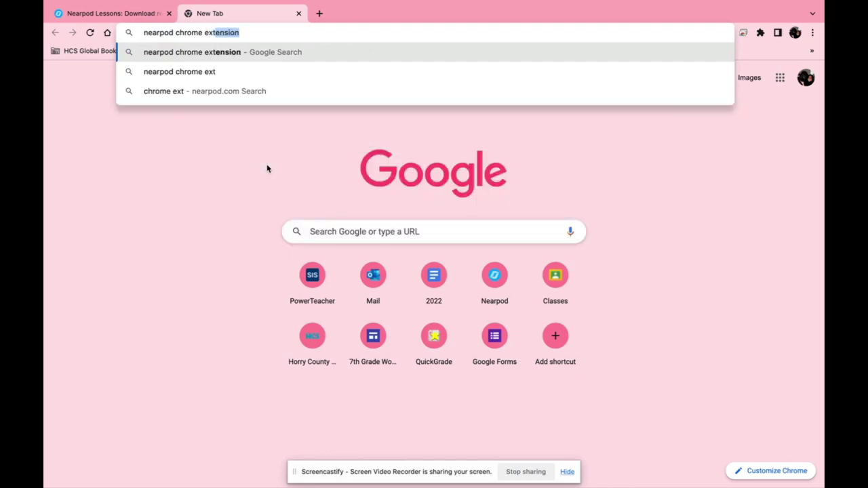
pyautogui.press('Return')
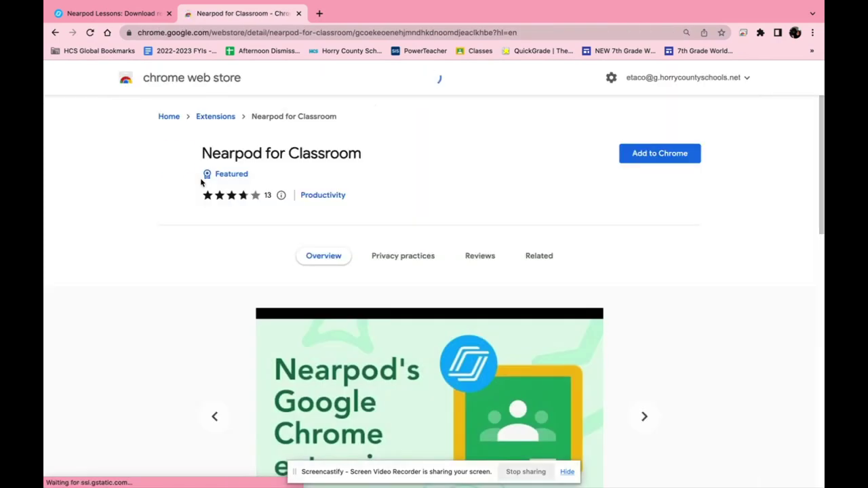
# Install the Nearpod for Classroom extension in Chrome and dismiss the notice about it.
pyautogui.click(653, 154)
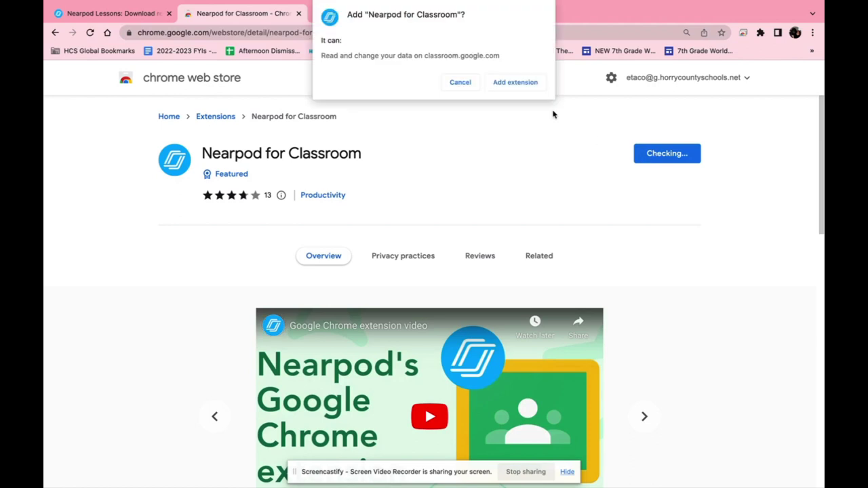
pyautogui.click(518, 85)
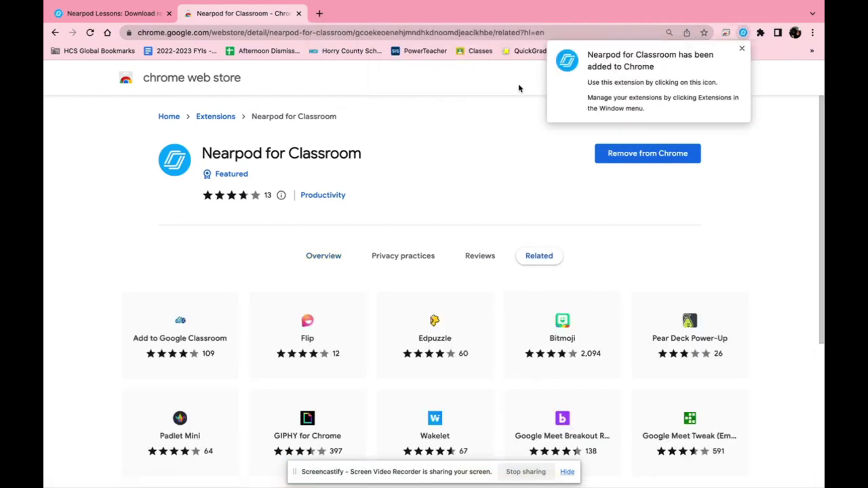
pyautogui.click(741, 50)
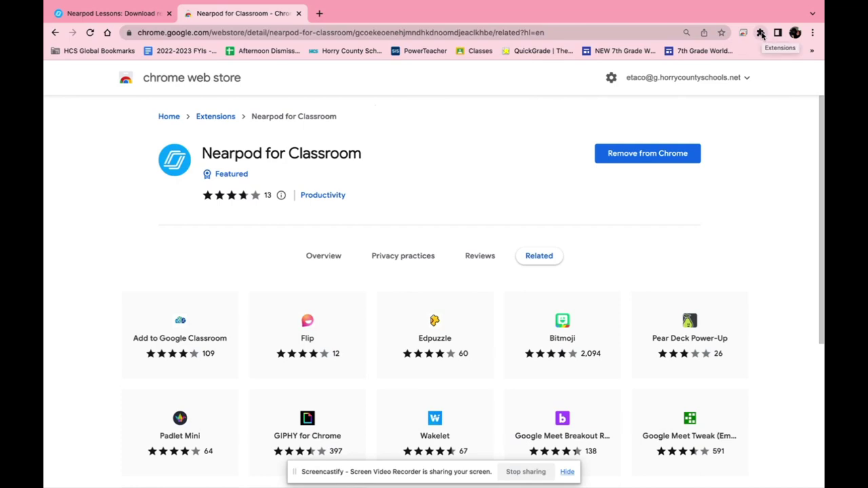
# Open Nearpod for Classroom from the installed Chrome extensions and close the Nearpod account page.
pyautogui.click(761, 34)
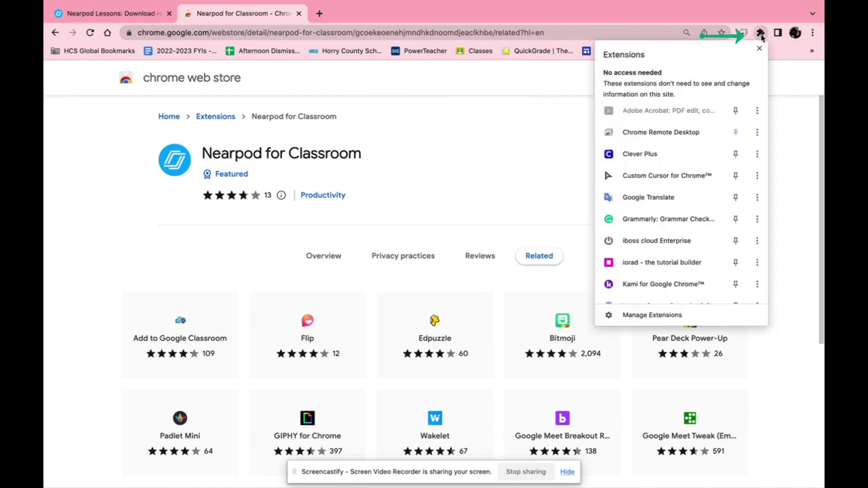
pyautogui.scroll(-3, 696, 198)
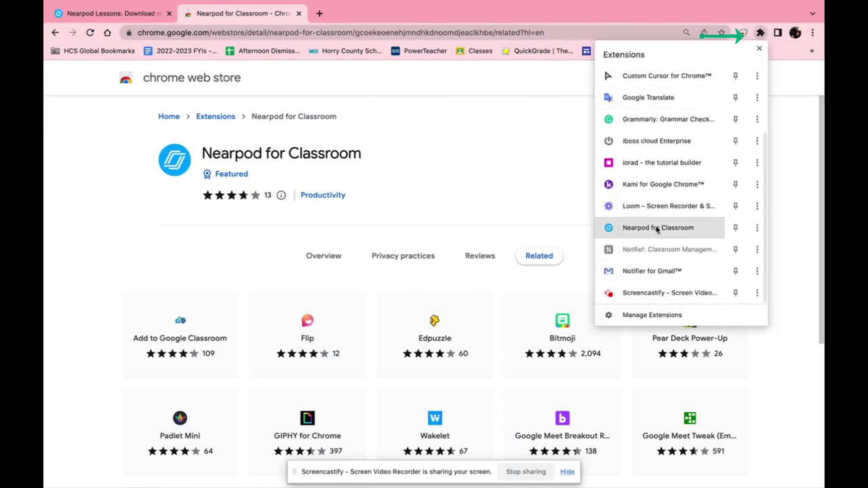
pyautogui.click(657, 231)
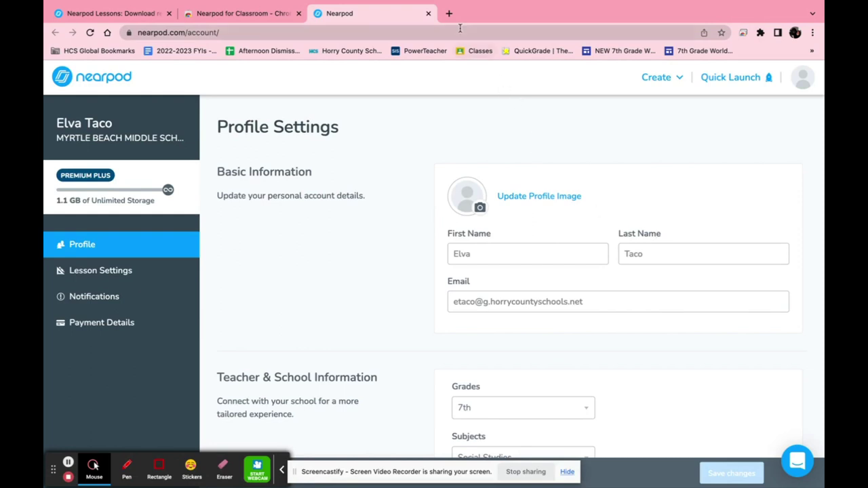
pyautogui.click(428, 14)
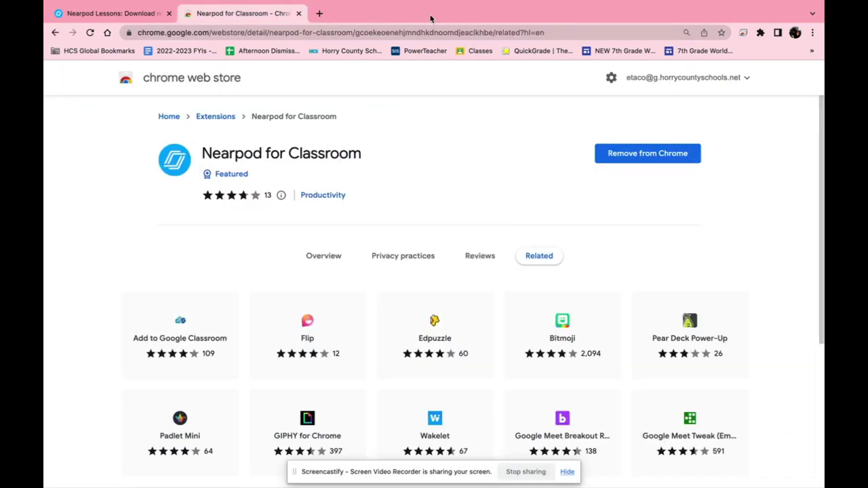
# Switch to Google Slides in a new browser tab.
pyautogui.click(320, 15)
pyautogui.write('slides')
pyautogui.press('Return')
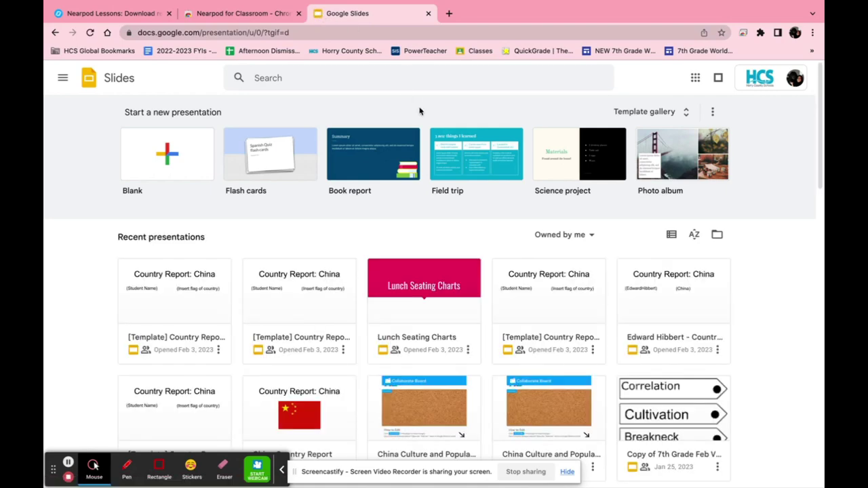
# Open the presentation "Copy of Unit 4: China" from the recent presentations.
pyautogui.scroll(-2, 451, 306)
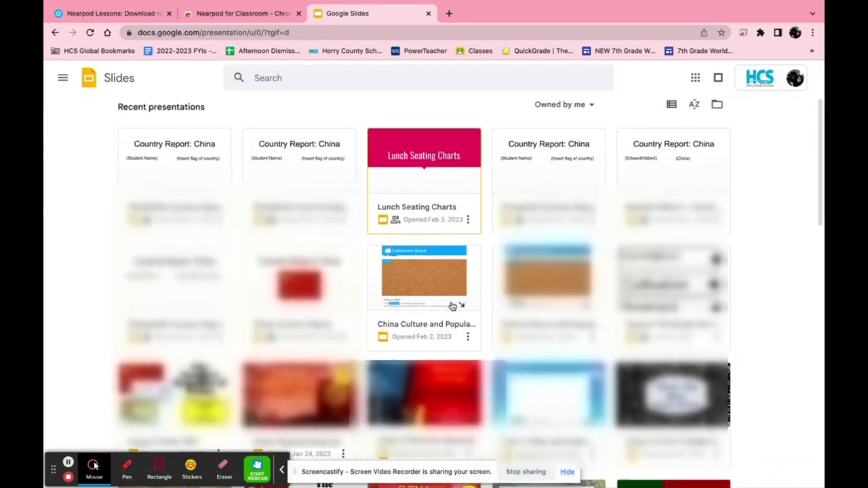
pyautogui.scroll(-2, 451, 305)
pyautogui.scroll(-1, 452, 306)
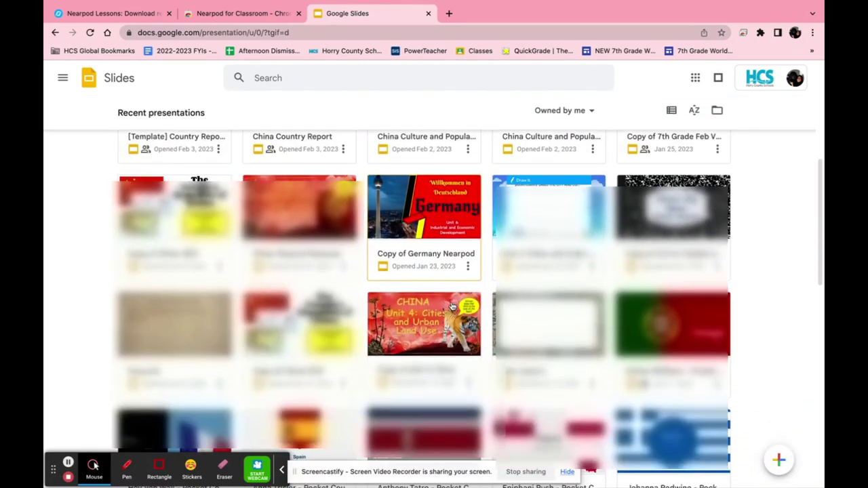
pyautogui.scroll(-1, 451, 306)
pyautogui.scroll(-1, 452, 306)
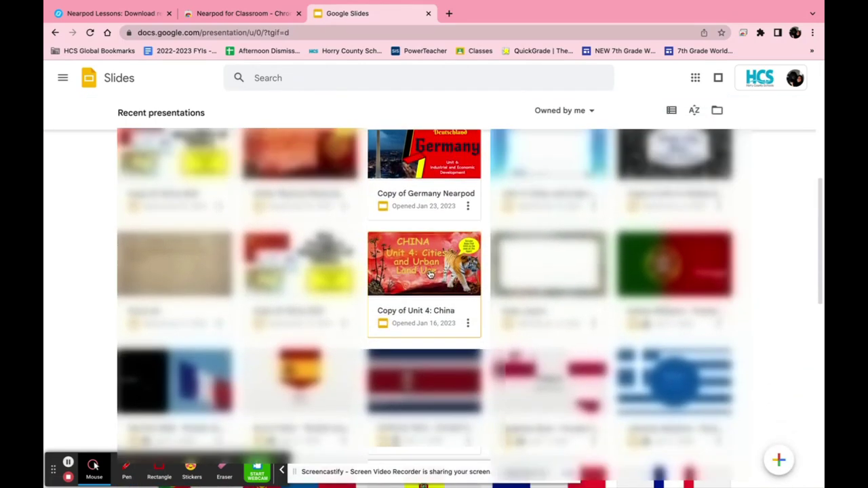
pyautogui.click(404, 271)
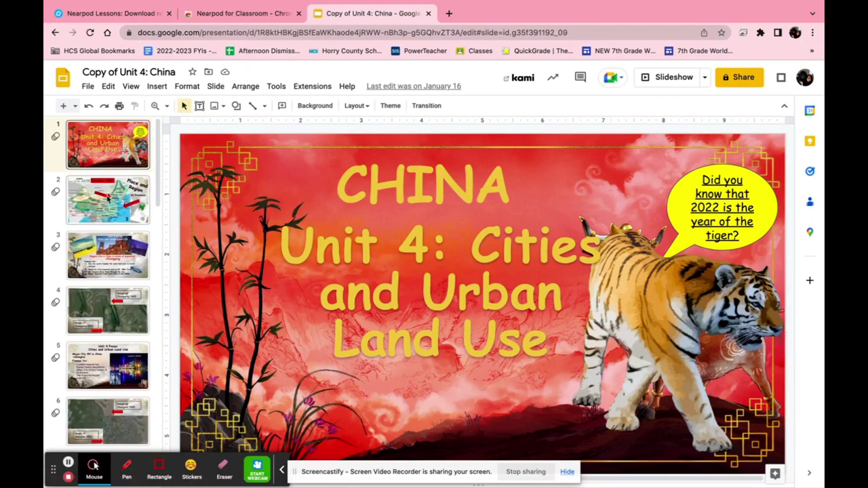
# Look through slides 2 to 6 of the presentation and return to the title slide.
pyautogui.click(136, 199)
pyautogui.click(134, 252)
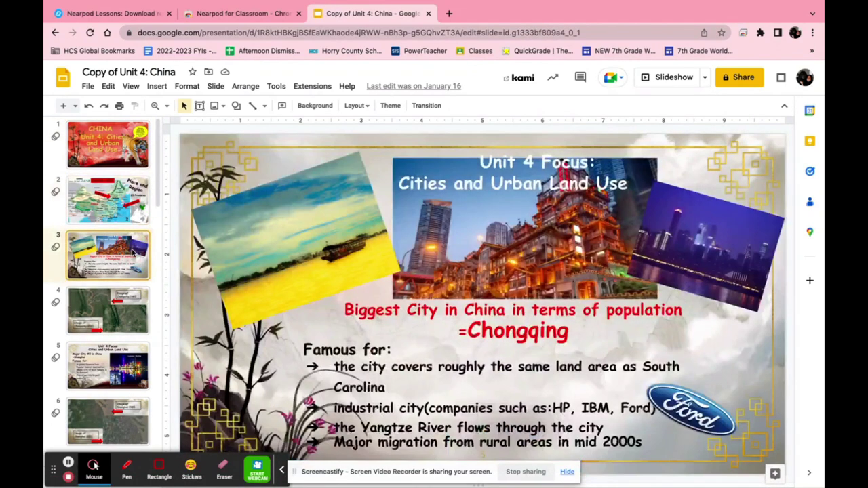
pyautogui.click(133, 312)
pyautogui.click(134, 377)
pyautogui.click(136, 410)
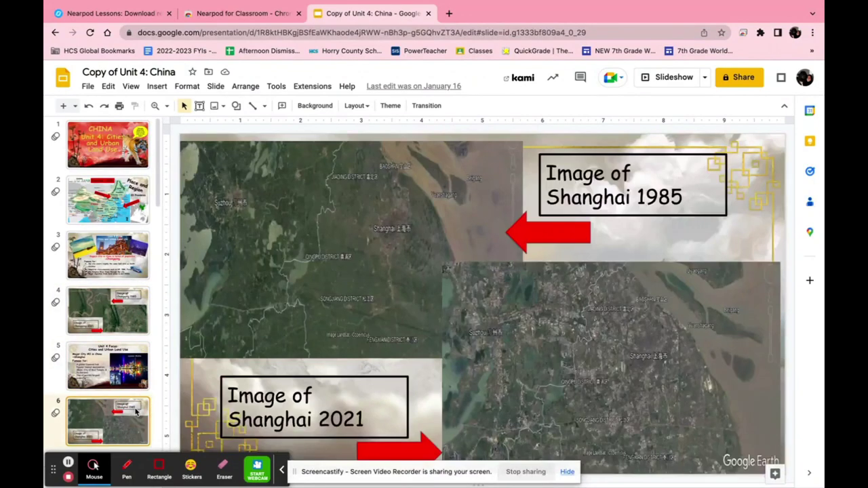
pyautogui.click(126, 157)
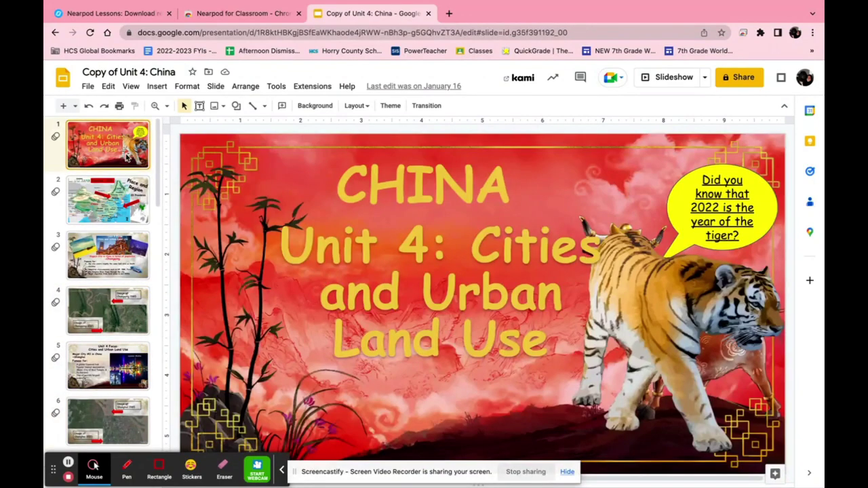
# Open the Nearpod add-on inside the China presentation.
pyautogui.click(301, 90)
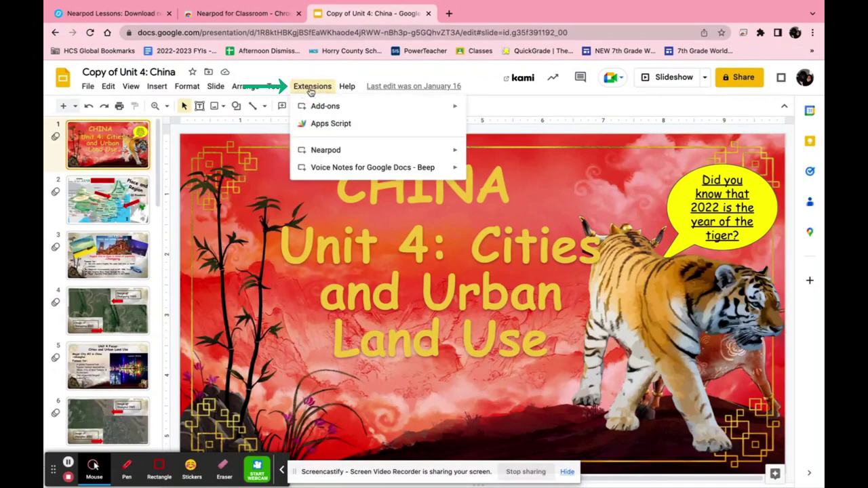
pyautogui.moveTo(391, 149)
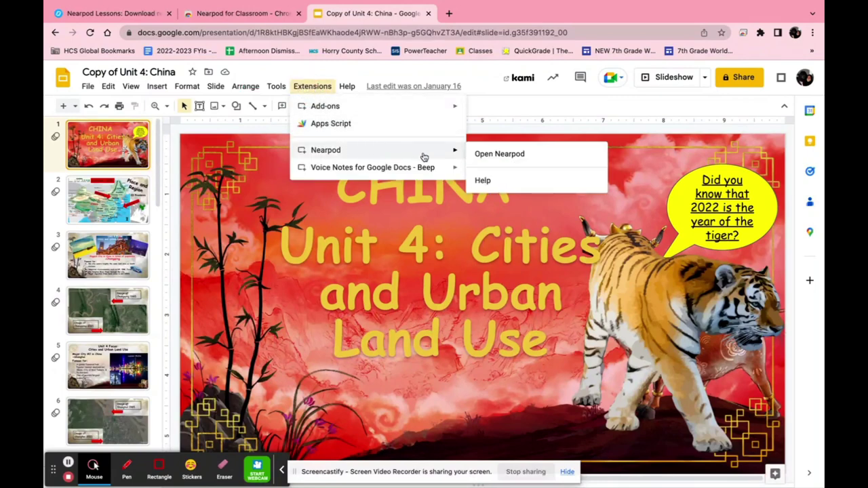
pyautogui.click(483, 154)
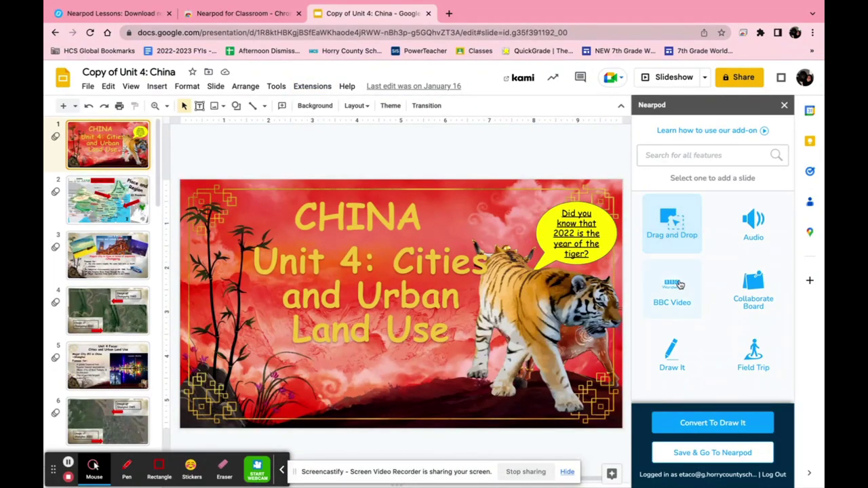
# Add a Nearpod Field Trip slide using "World Cultural Heritage: Moon Pond in Hongcun Village", found by searching destinations for "China".
pyautogui.scroll(-3, 673, 339)
pyautogui.scroll(-5, 676, 337)
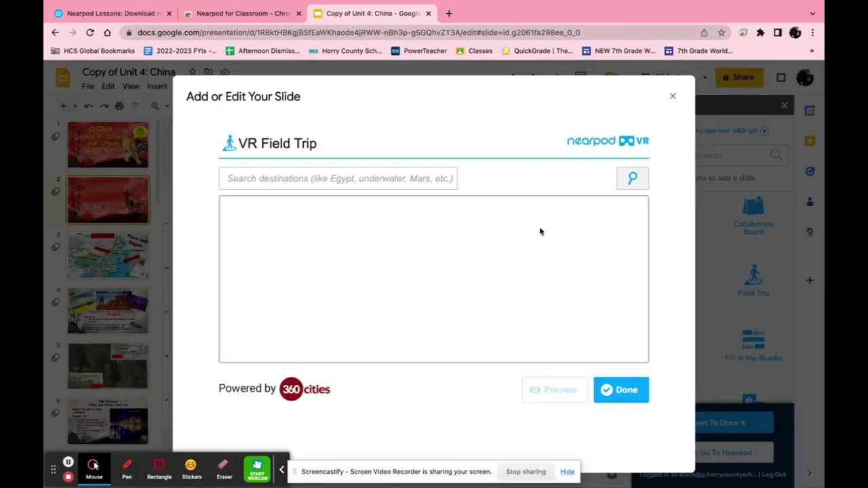
pyautogui.click(367, 180)
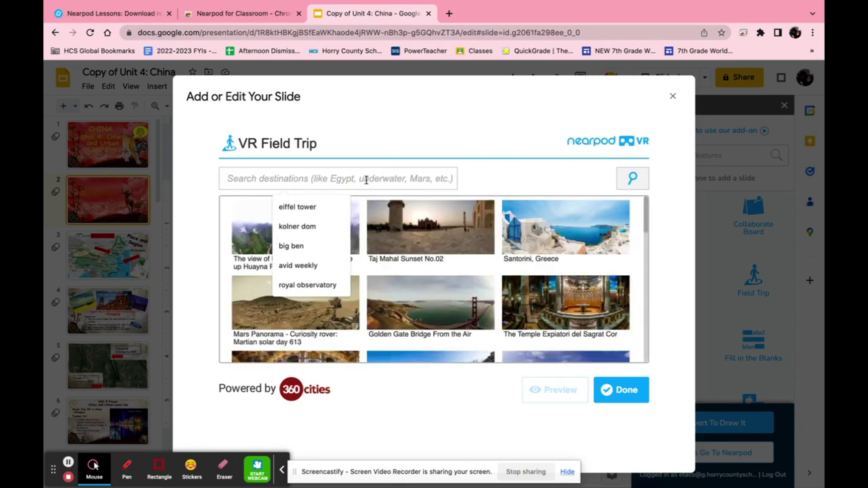
pyautogui.write('China')
pyautogui.press('Return')
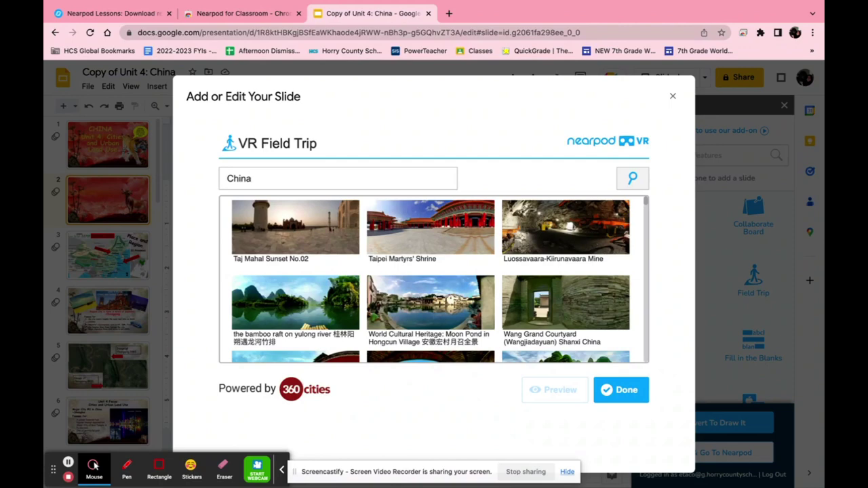
pyautogui.click(401, 313)
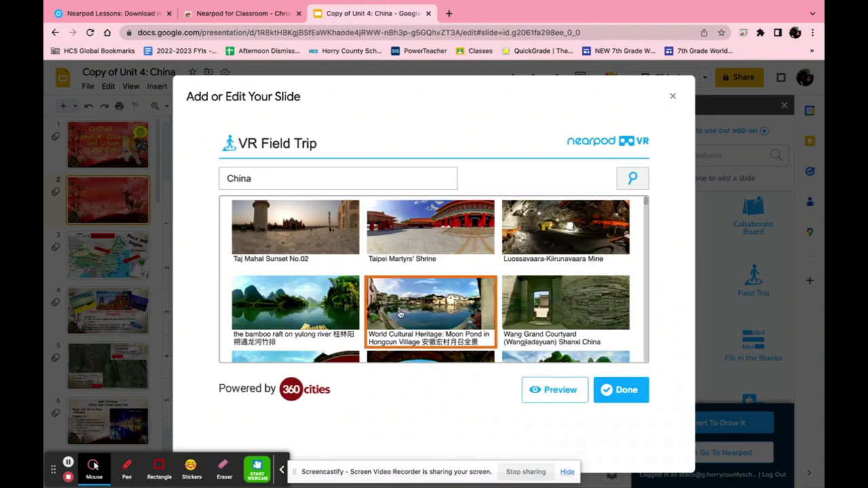
pyautogui.click(607, 391)
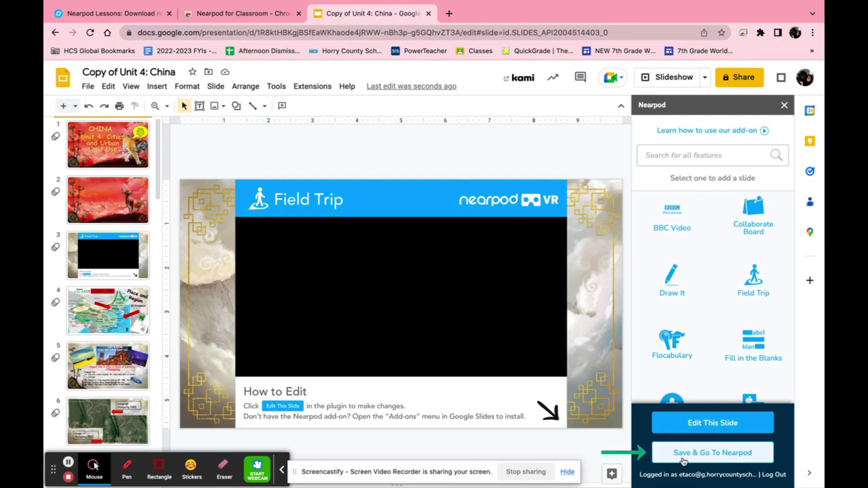
# Save the presentation as a Nearpod lesson and launch it, dismissing the join code window.
pyautogui.click(712, 461)
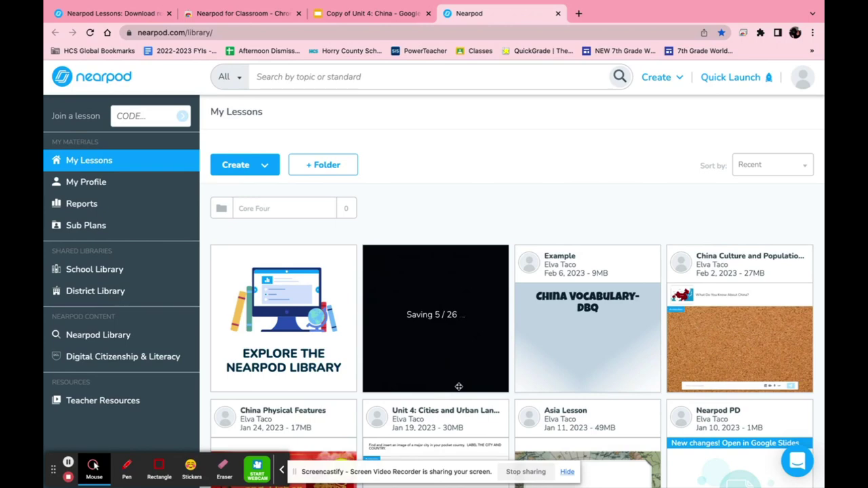
pyautogui.click(437, 304)
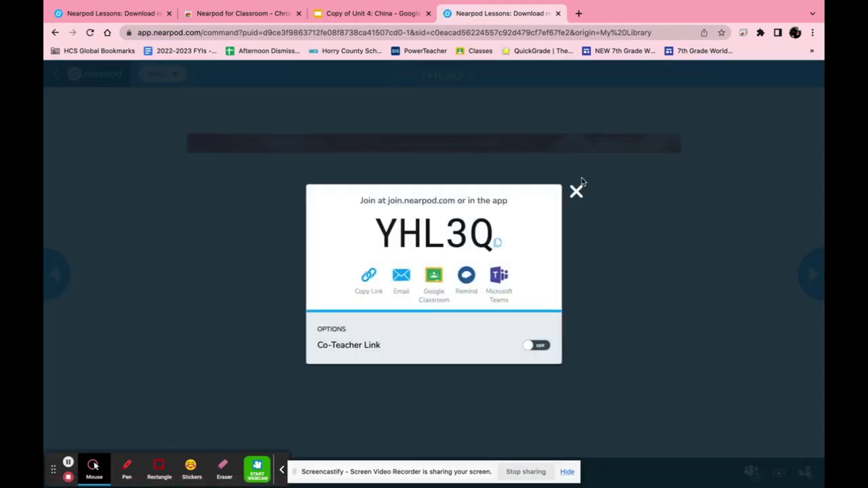
pyautogui.click(575, 191)
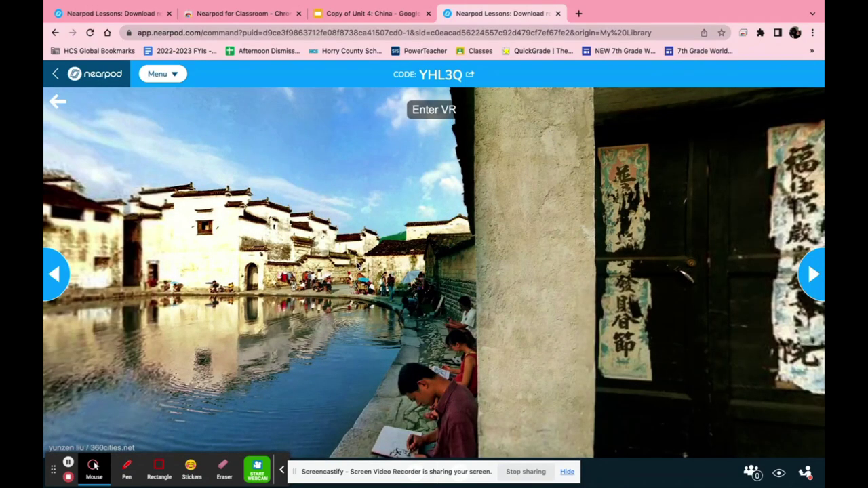
# Look around the Moon Pond VR panorama in the running lesson, and close the Nearpod lesson page.
pyautogui.moveTo(203, 244); pyautogui.dragTo(485, 239)
pyautogui.moveTo(312, 228); pyautogui.dragTo(594, 222)
pyautogui.moveTo(274, 200); pyautogui.dragTo(442, 206)
pyautogui.moveTo(176, 261); pyautogui.dragTo(473, 283)
pyautogui.moveTo(203, 182); pyautogui.dragTo(228, 202)
pyautogui.click(313, 239)
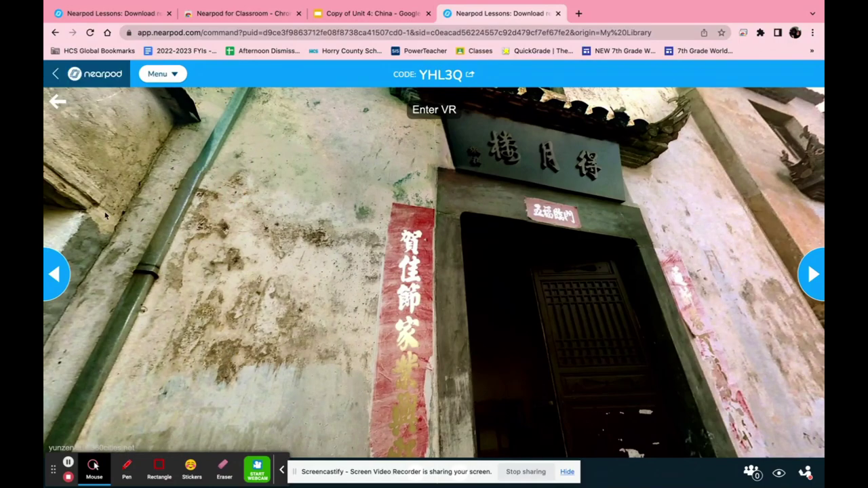
pyautogui.click(559, 14)
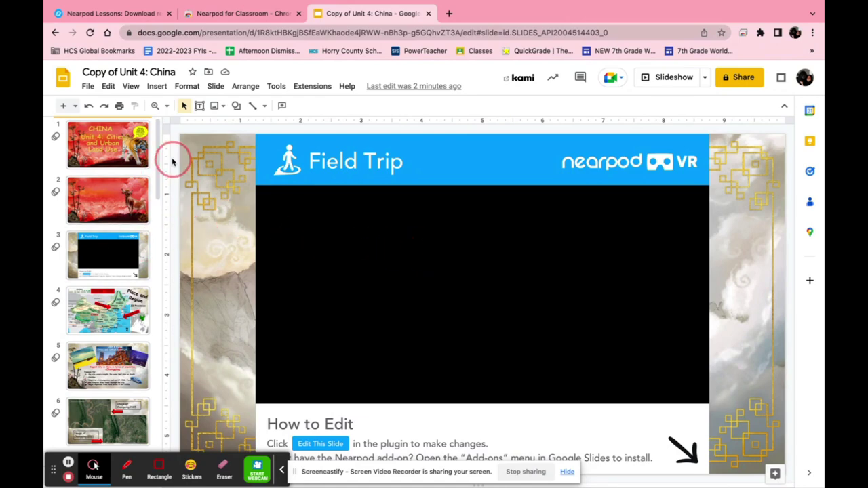
# Select the Field Trip slide, reopen the Nearpod add-on and choose to edit the existing lesson.
pyautogui.click(133, 253)
pyautogui.click(312, 86)
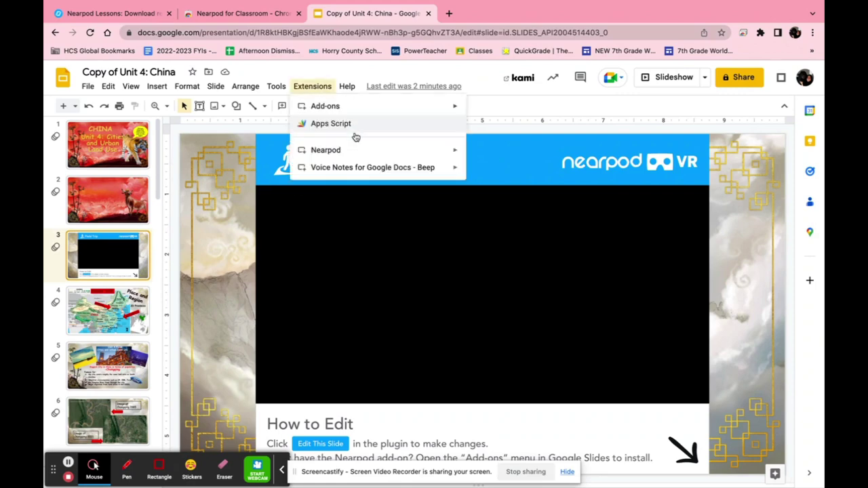
pyautogui.moveTo(358, 150)
pyautogui.click(505, 154)
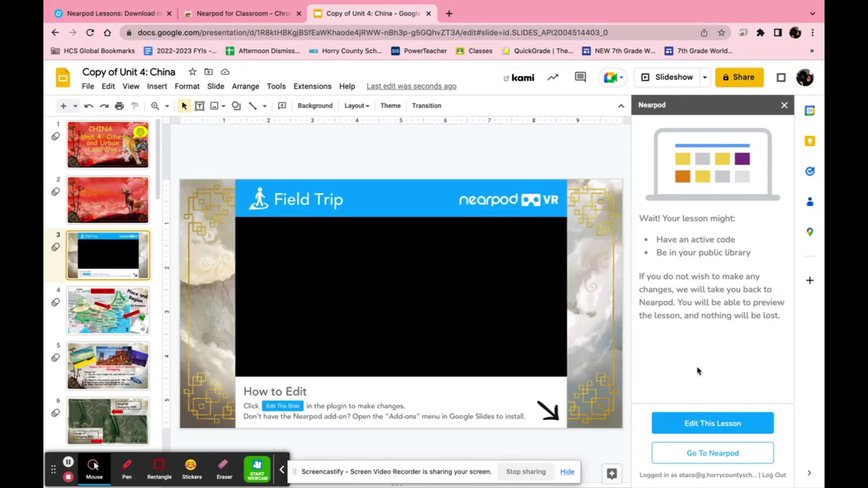
pyautogui.click(713, 425)
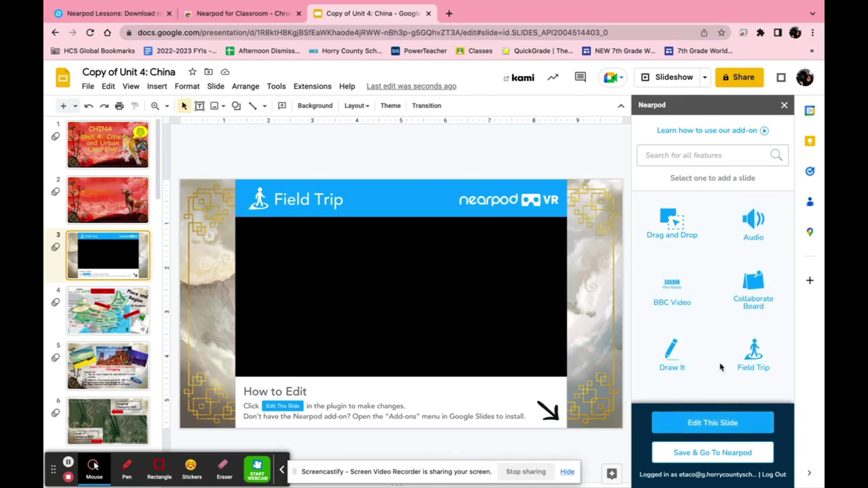
# Browse the Nearpod activity types and start a Quiz with the question "What country are we learning about?".
pyautogui.scroll(-1, 721, 367)
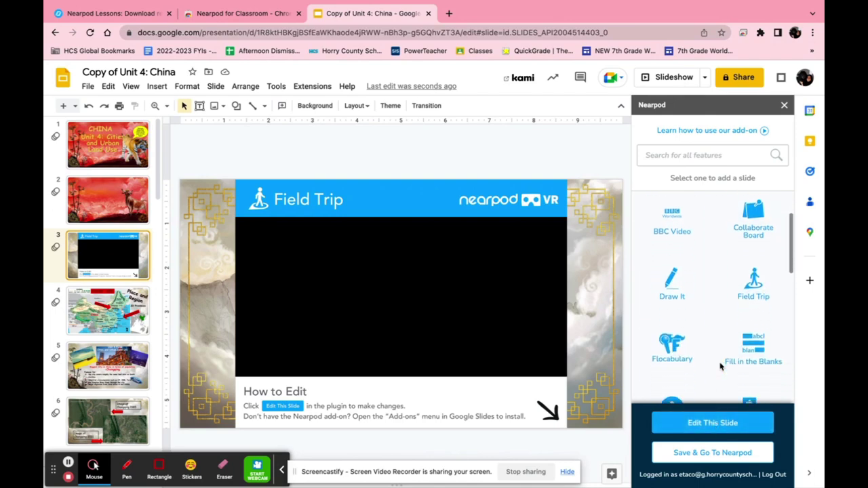
pyautogui.scroll(-5, 721, 366)
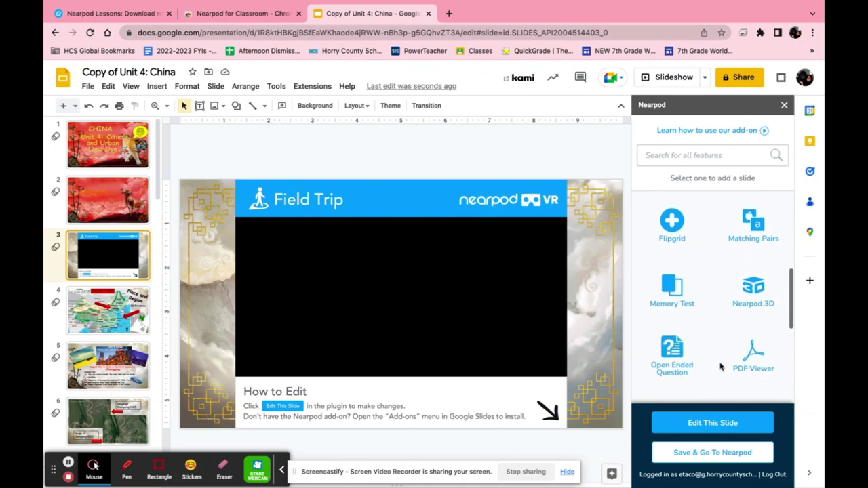
pyautogui.scroll(-3, 721, 367)
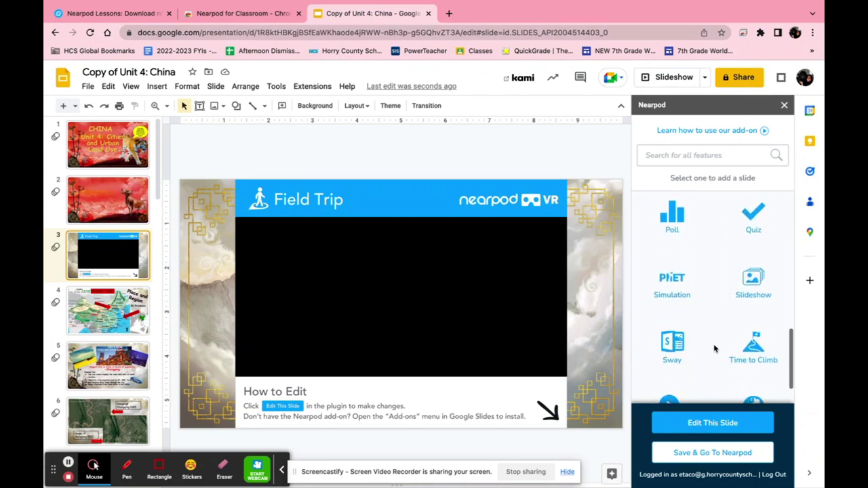
pyautogui.scroll(-1, 715, 313)
pyautogui.scroll(3, 716, 313)
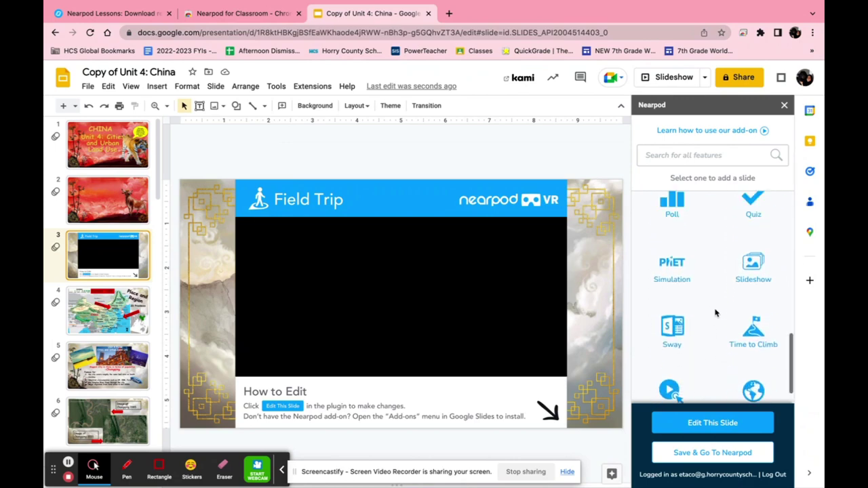
pyautogui.scroll(5, 716, 313)
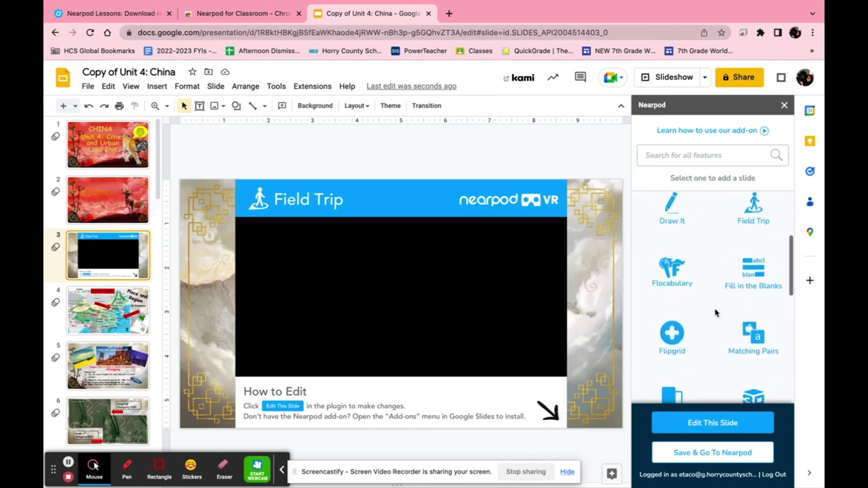
pyautogui.scroll(1, 716, 312)
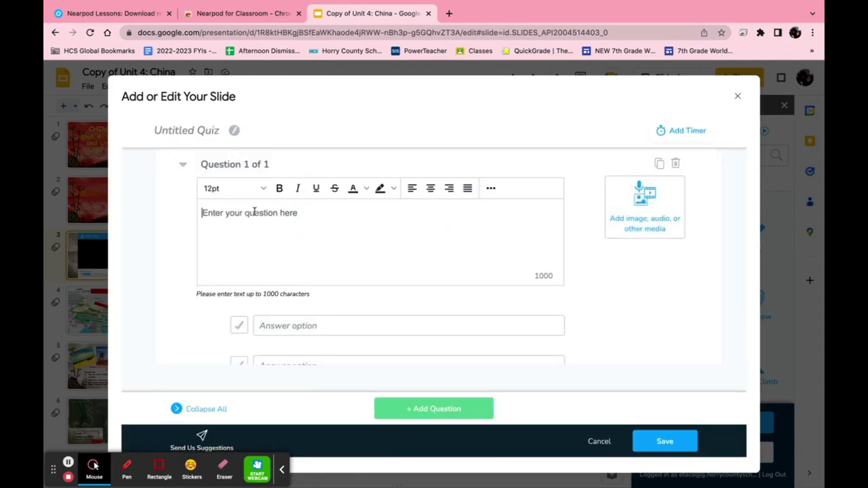
pyautogui.write('What countr')
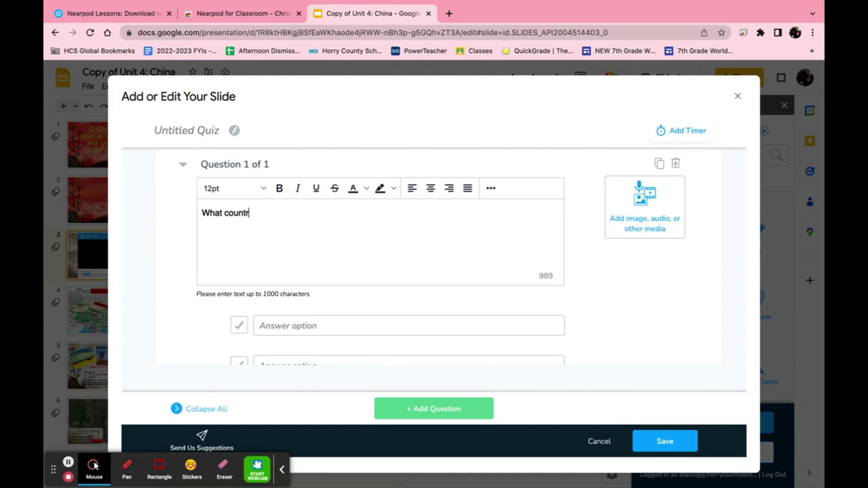
pyautogui.write('y are we learning abou')
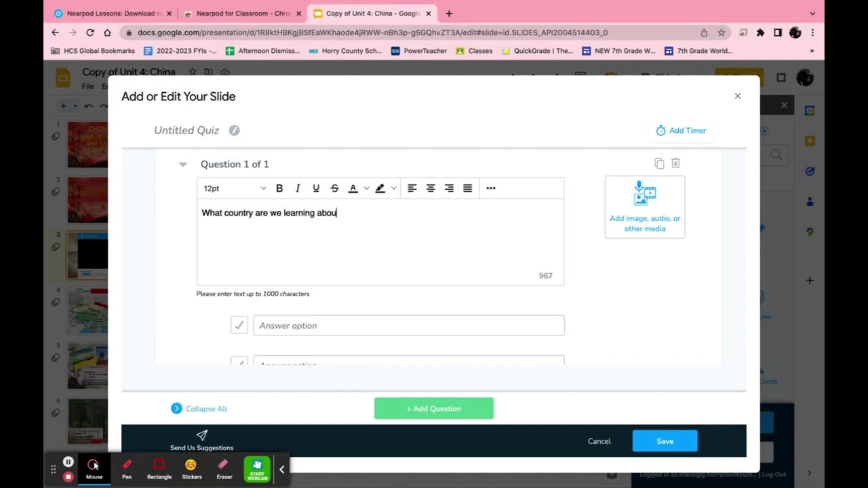
pyautogui.write('t?')
# Enter the answer options "China" and "Japan", mark "China" as correct and save the quiz.
pyautogui.scroll(-2, 297, 277)
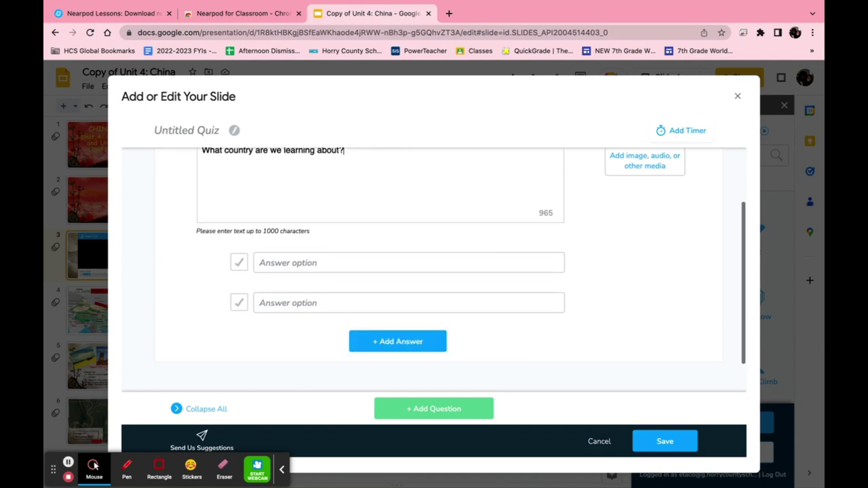
pyautogui.click(302, 262)
pyautogui.write('China')
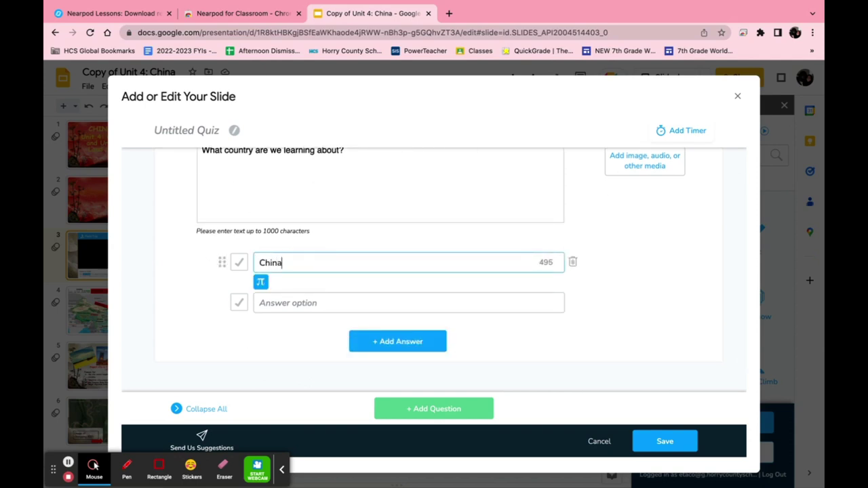
pyautogui.click(309, 302)
pyautogui.write('Japan')
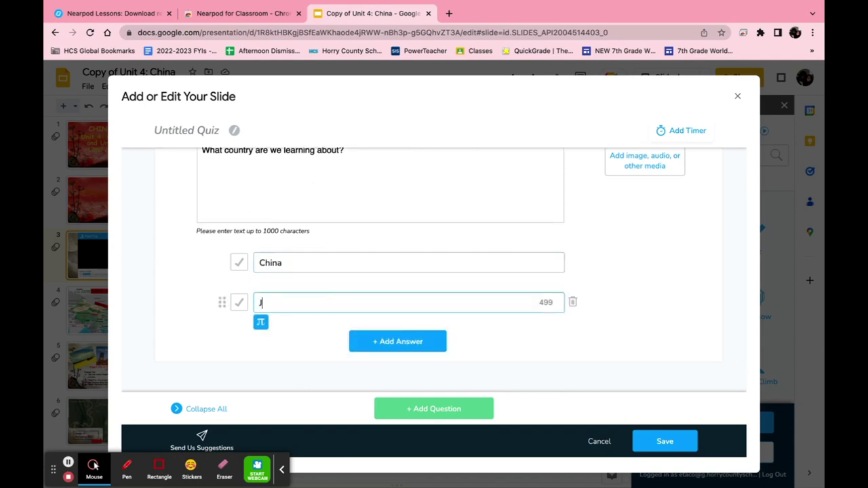
pyautogui.click(239, 264)
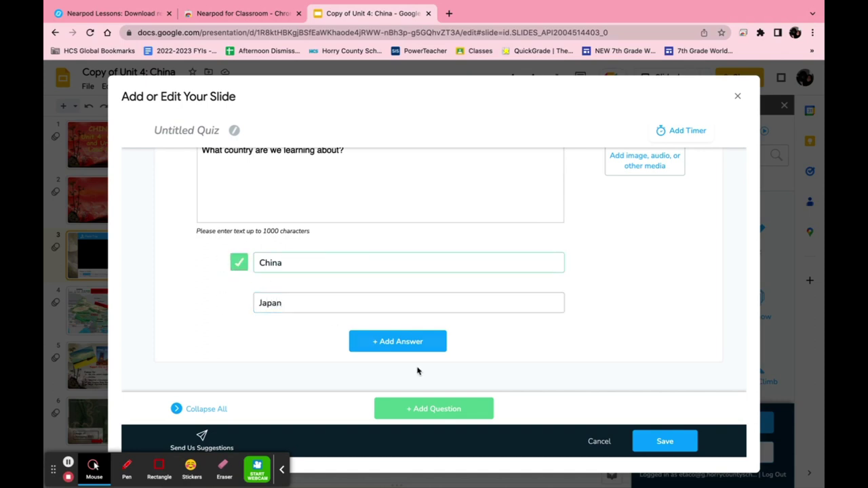
pyautogui.click(666, 444)
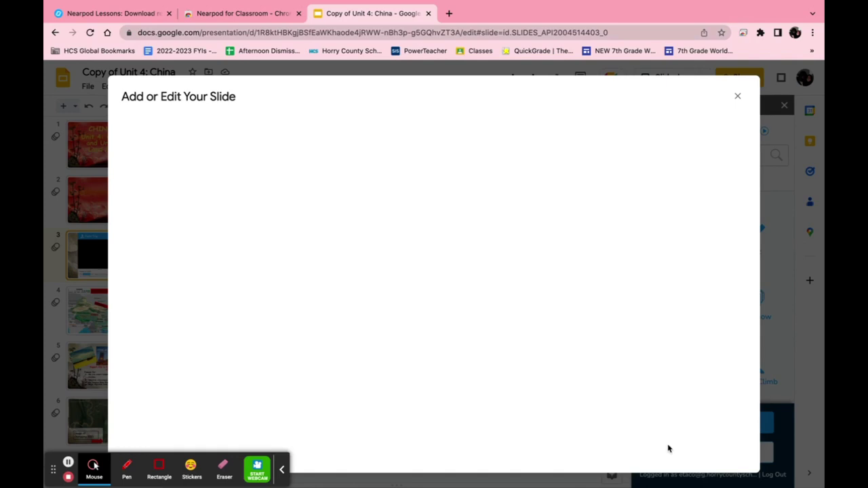